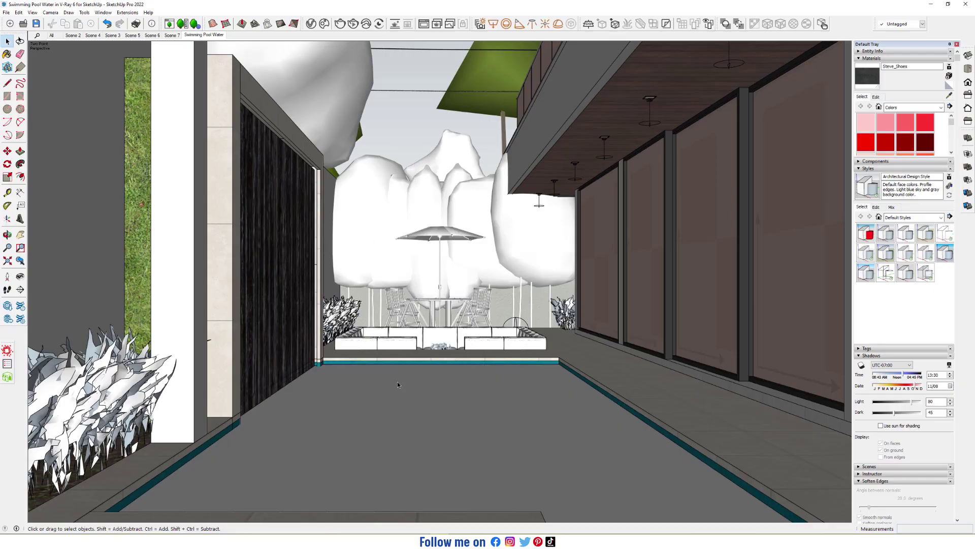
Step: Zoom to the pool, select its floor, cancel a move, then select the entire model
scroll(396, 376, up, 5)
click(351, 410)
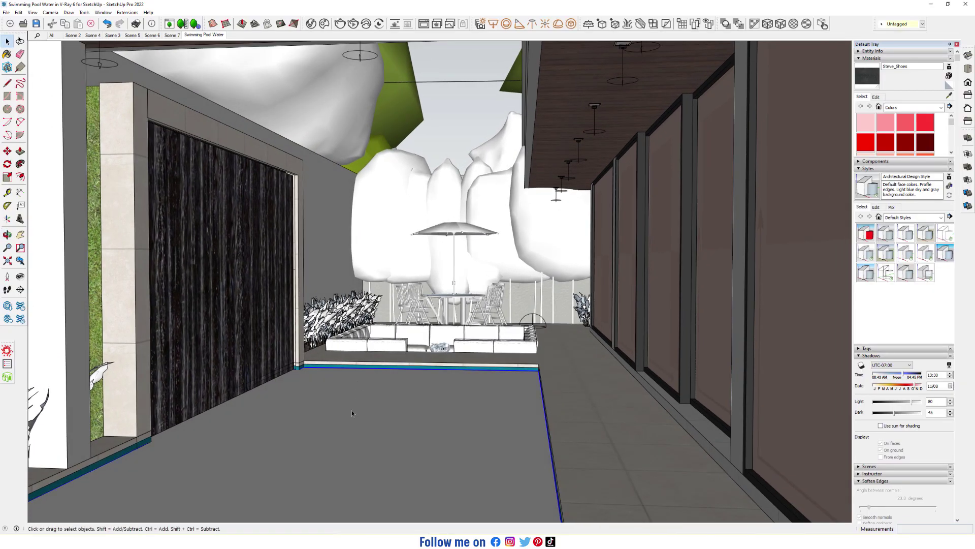
key(m)
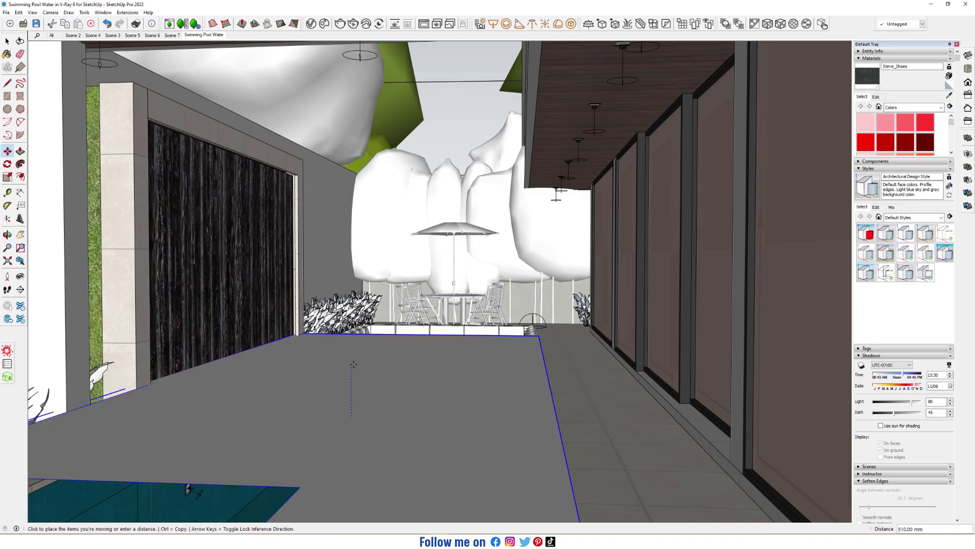
key(Escape)
key(space)
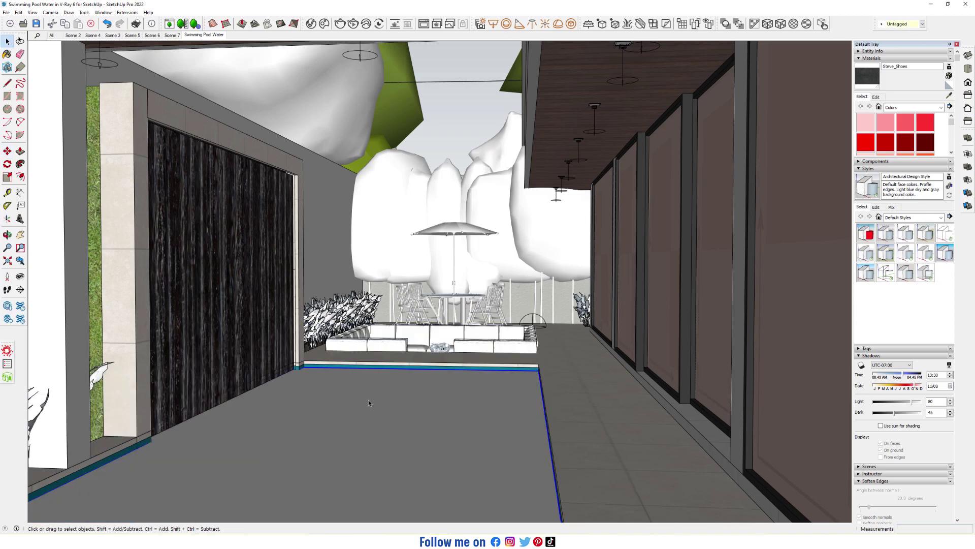
key(ctrl+a)
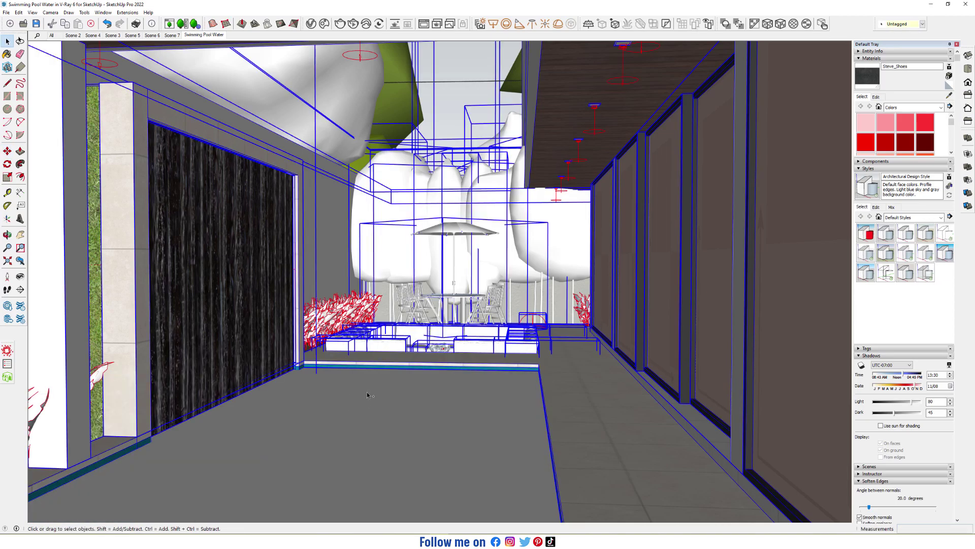
Step: Hide everything except the pool slab and view it from a low angle
key(Delete)
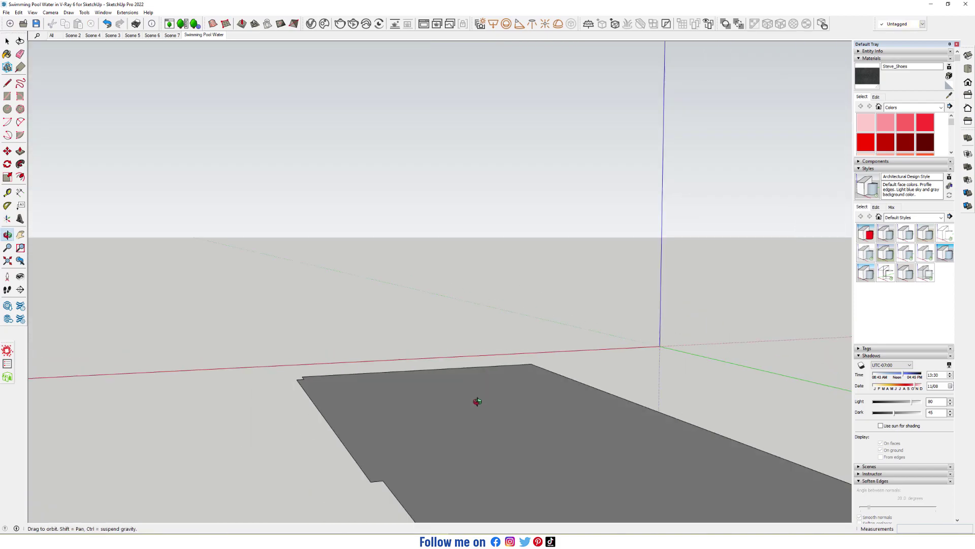
middle_drag(477, 400, 407, 371)
scroll(406, 371, up, 2)
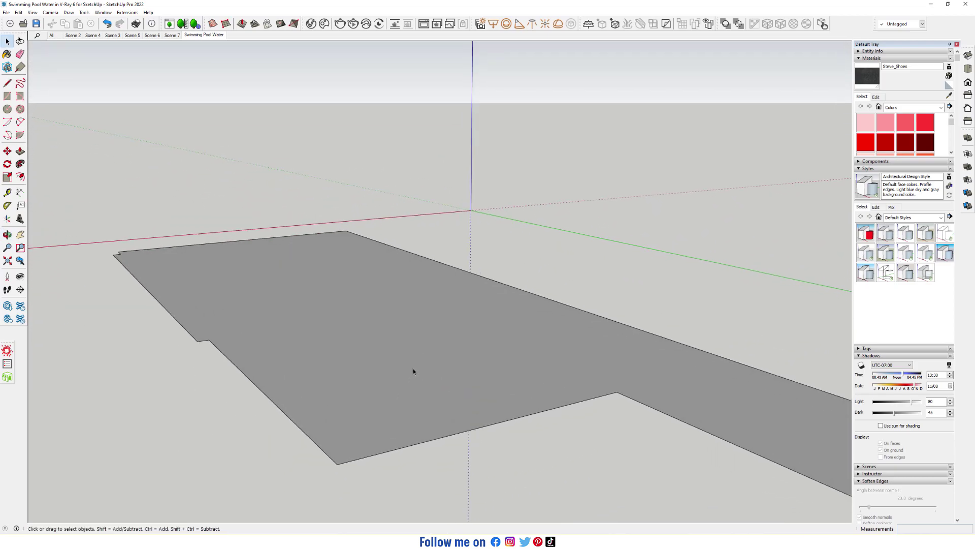
middle_drag(405, 381, 388, 323)
Step: Reverse the pool face's orientation and view the pool from a higher angle
click(366, 307)
right_click(366, 307)
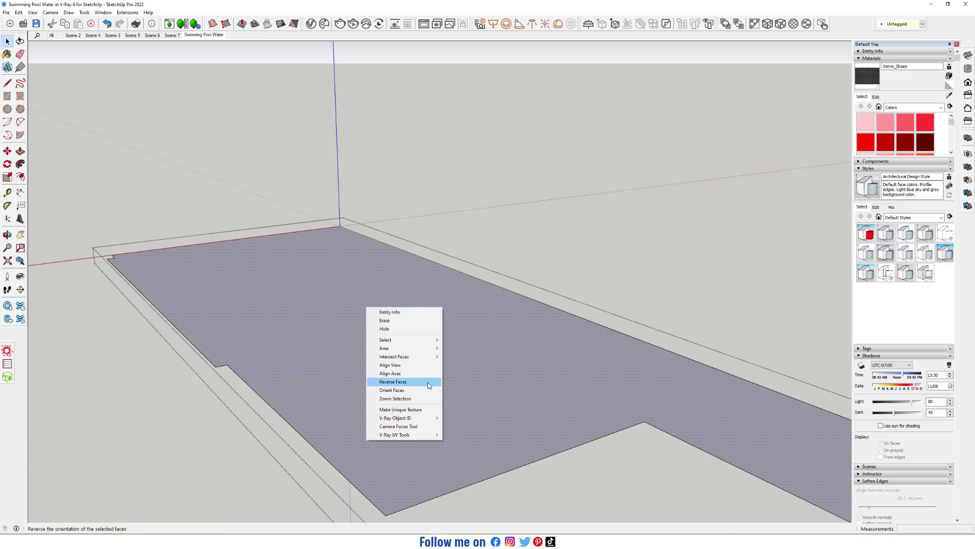
click(426, 383)
middle_drag(391, 327, 505, 303)
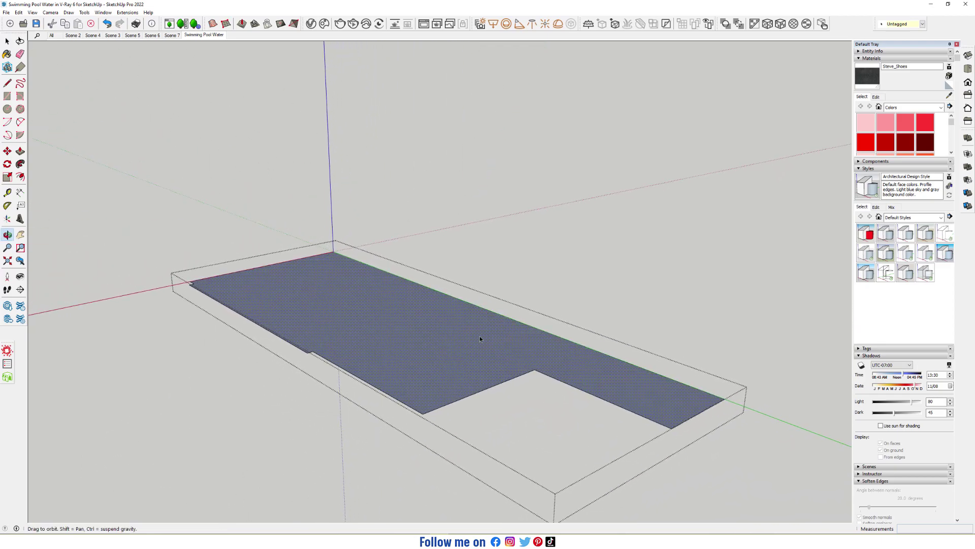
mouse_move(479, 337)
middle_down()
mouse_move(477, 357)
mouse_move(478, 333)
mouse_move(480, 342)
middle_up()
Step: Reverse the pool face again so its front faces up, then exit the group
key(space)
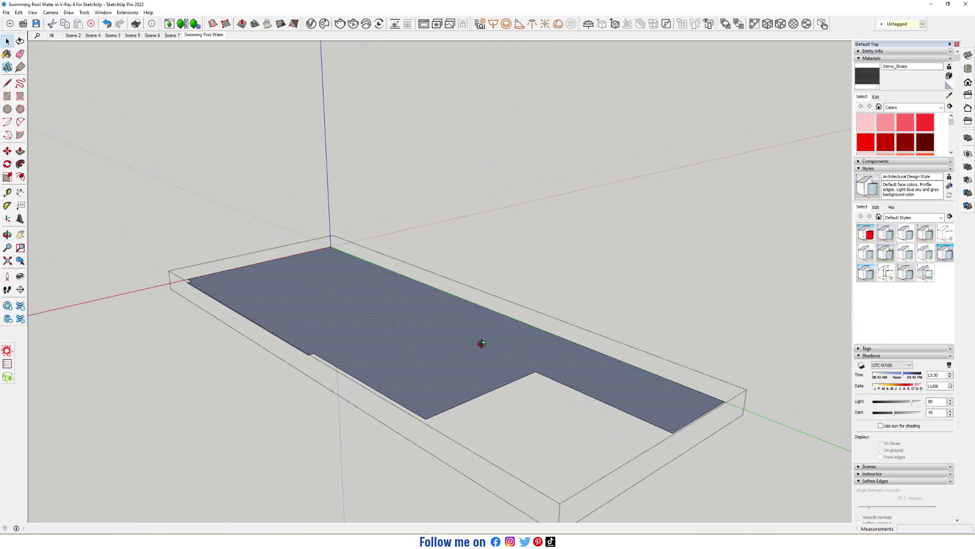
right_click(436, 334)
click(490, 407)
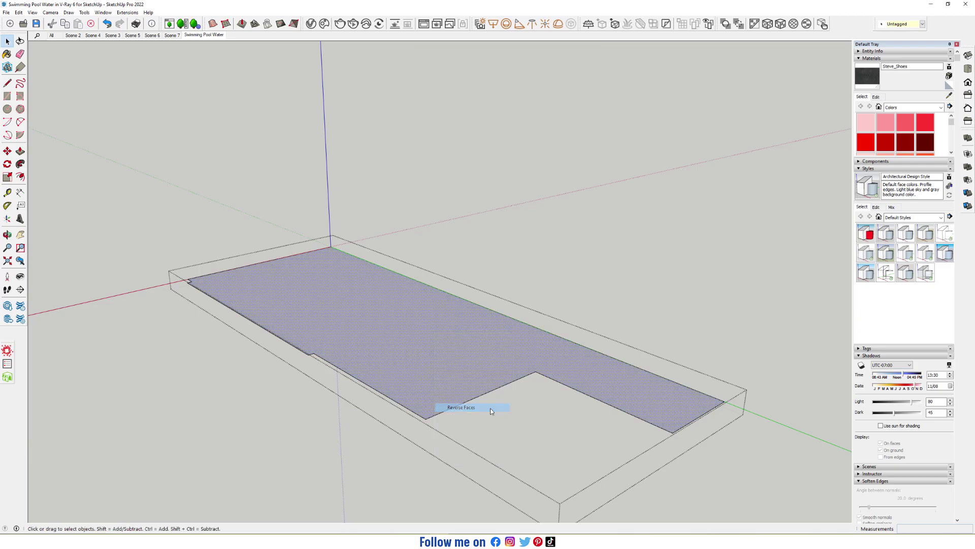
click(573, 252)
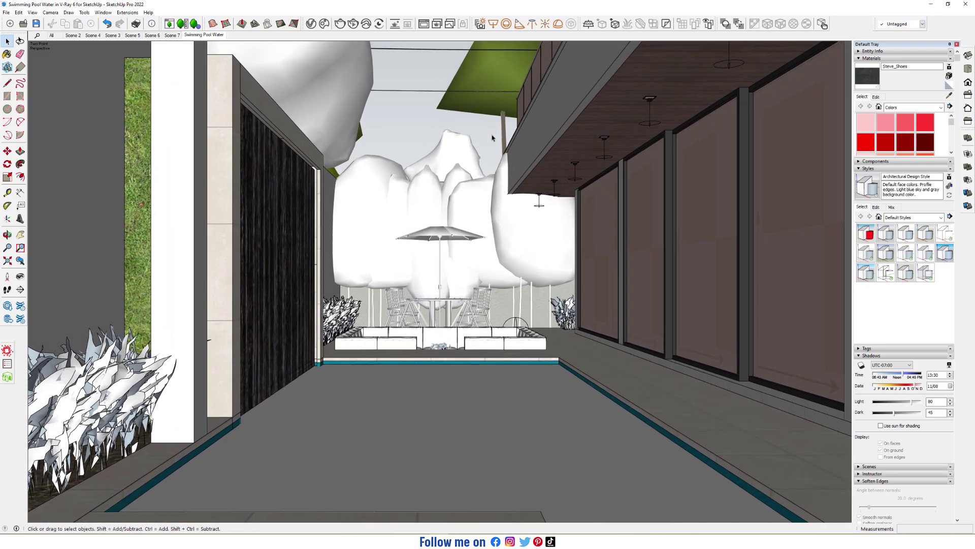
Step: Create a new Generic V-Ray material named 'Swimming Pool Water'
click(325, 22)
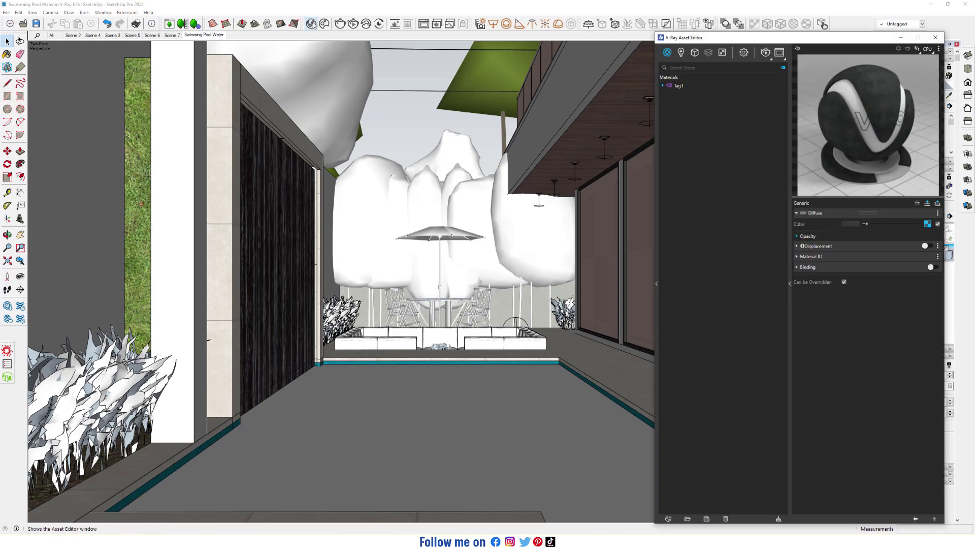
click(669, 518)
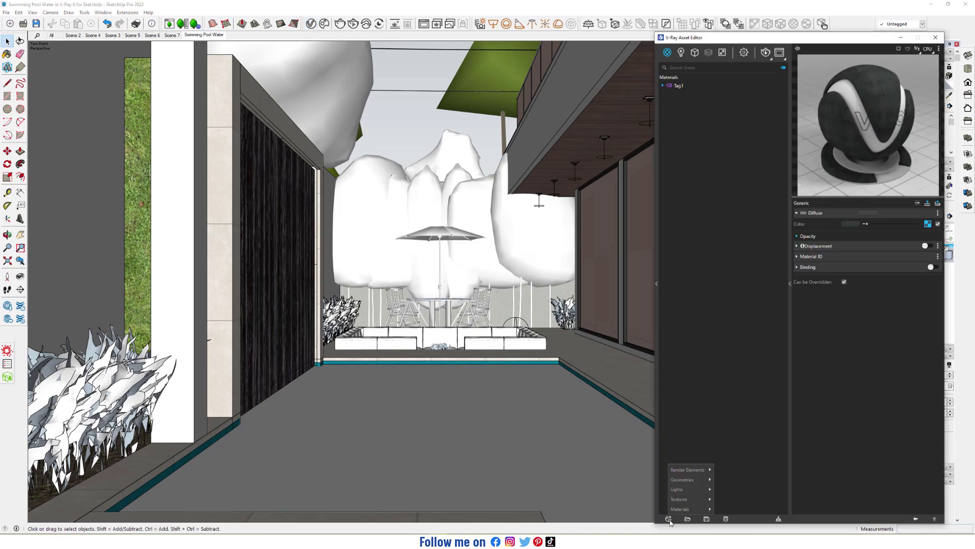
mouse_move(683, 509)
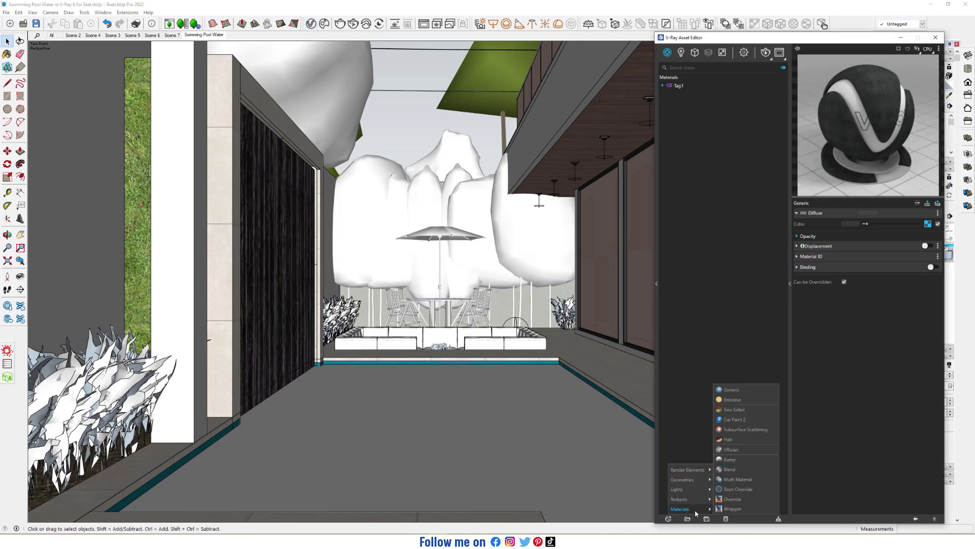
click(747, 389)
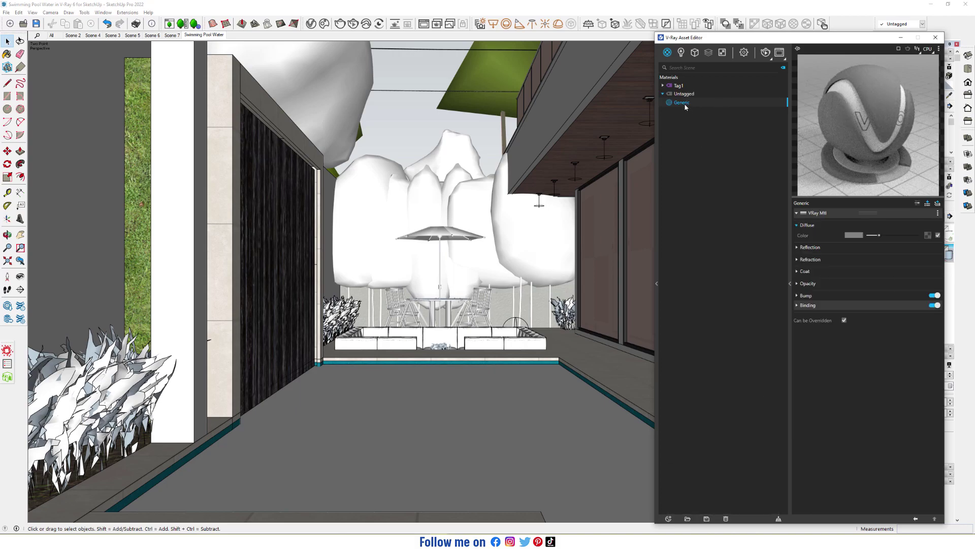
double_click(684, 103)
text(Swimming Pool Water)
key(Escape)
Step: Apply Swimming Pool Water to the selected pool water geometry
click(491, 401)
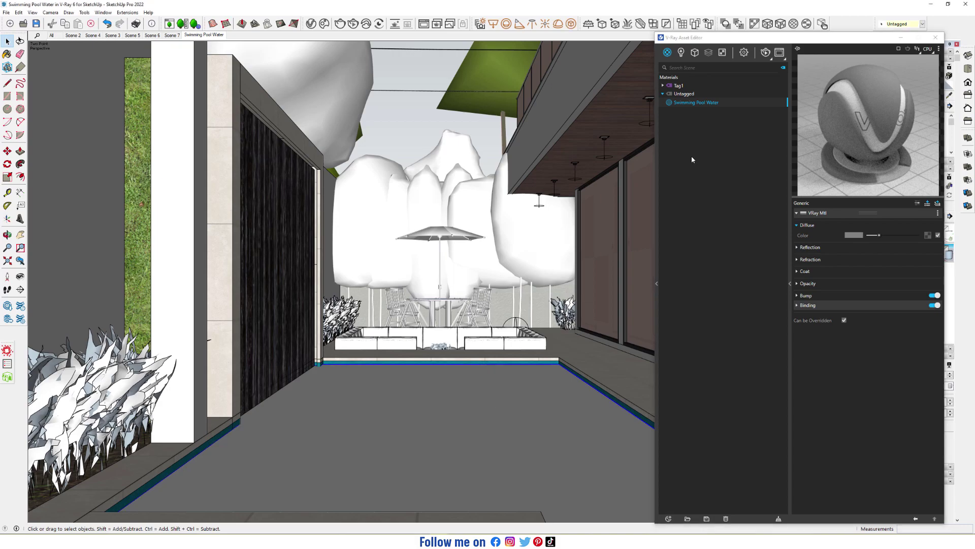
right_click(703, 102)
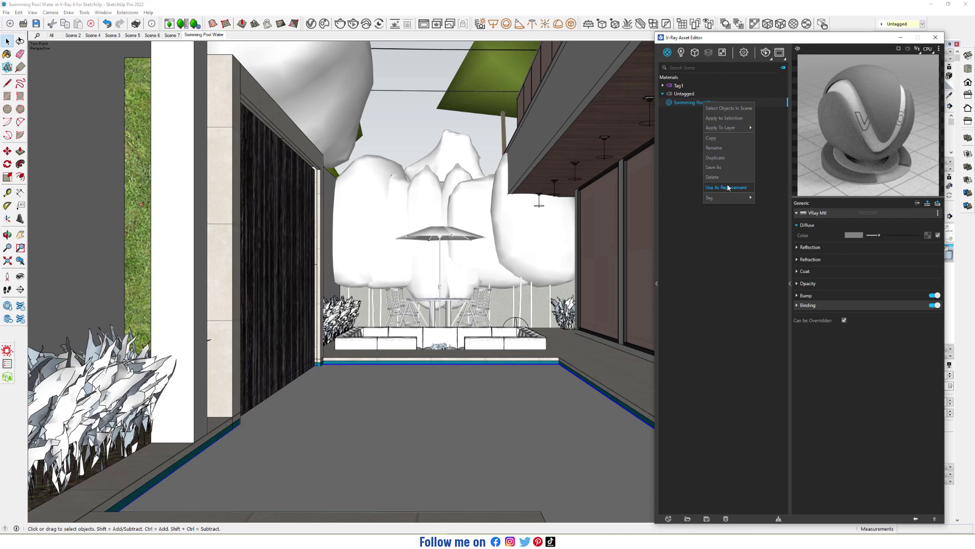
click(734, 118)
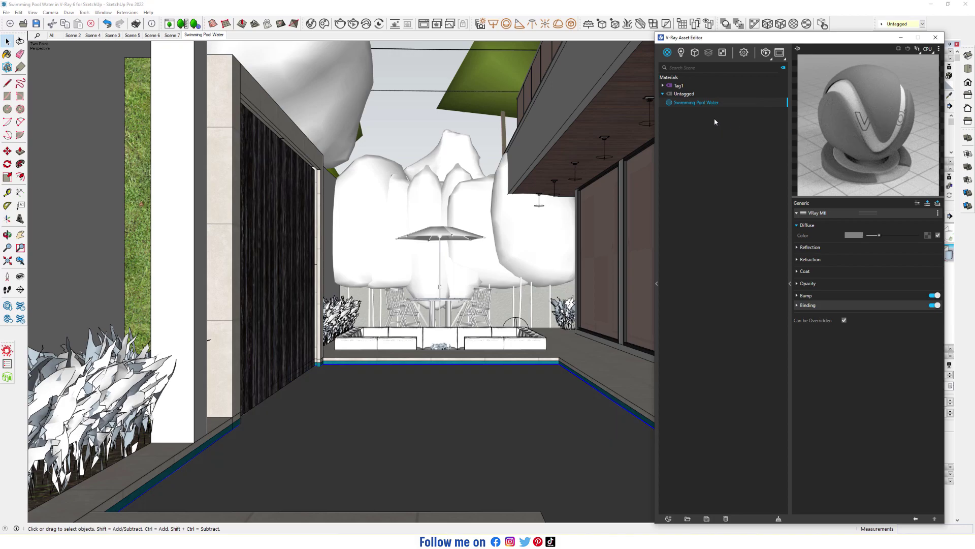
Step: Start a V-Ray render and switch the material preview to the Ground scene
click(765, 52)
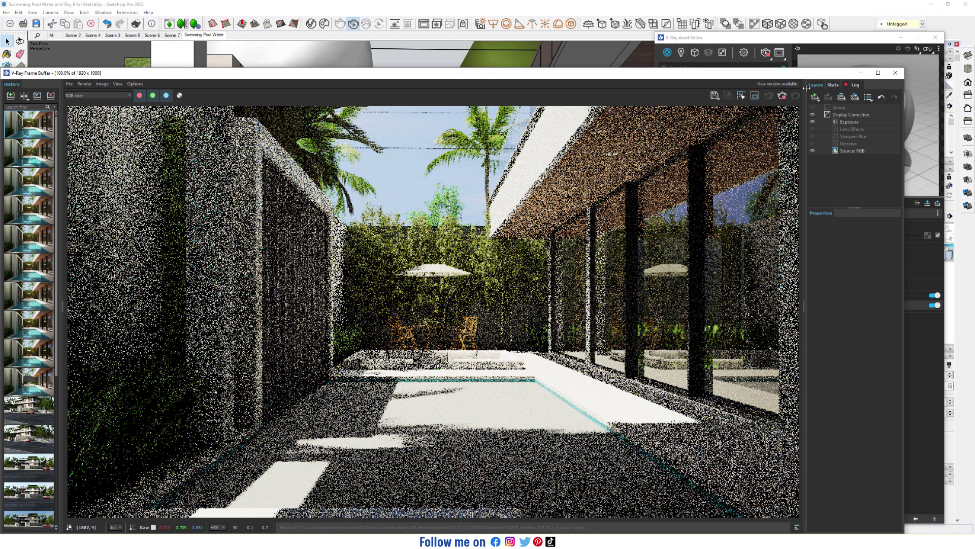
click(835, 43)
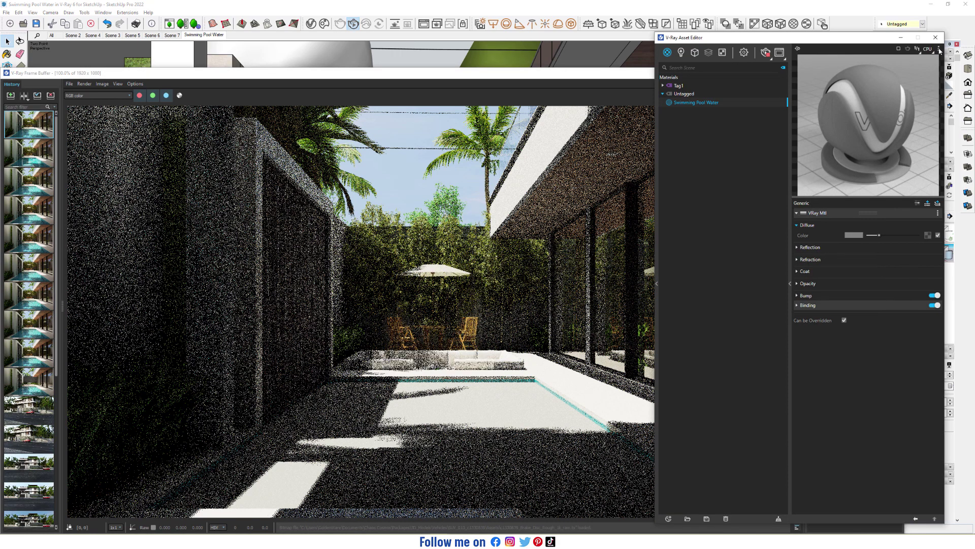
click(938, 50)
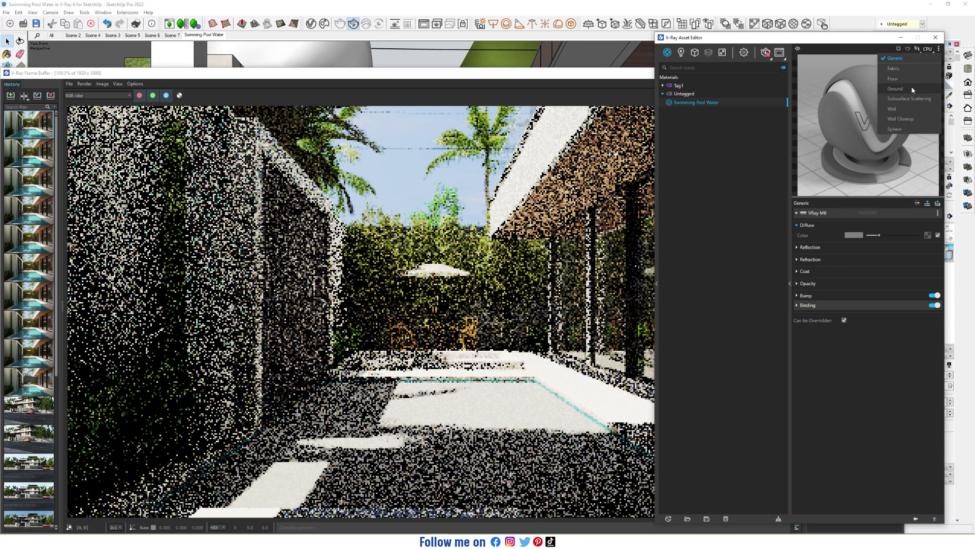
click(912, 89)
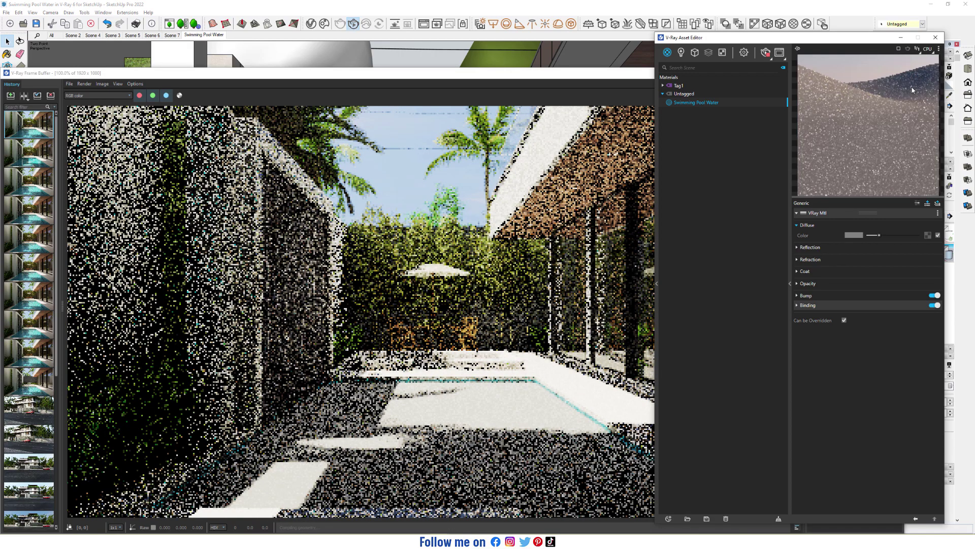
Step: Show the advanced parameters and set the water's Reflection Color to white
click(918, 203)
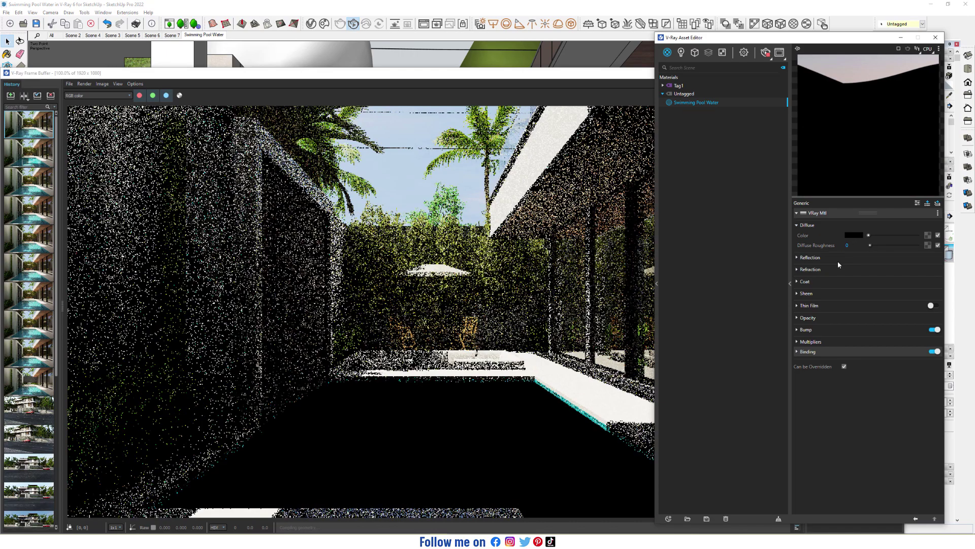
click(838, 257)
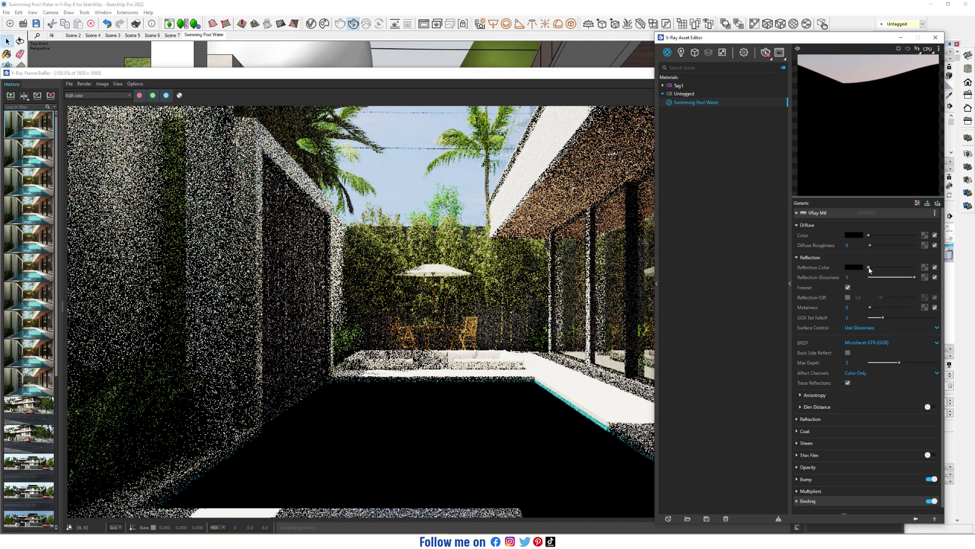
drag(868, 268, 915, 267)
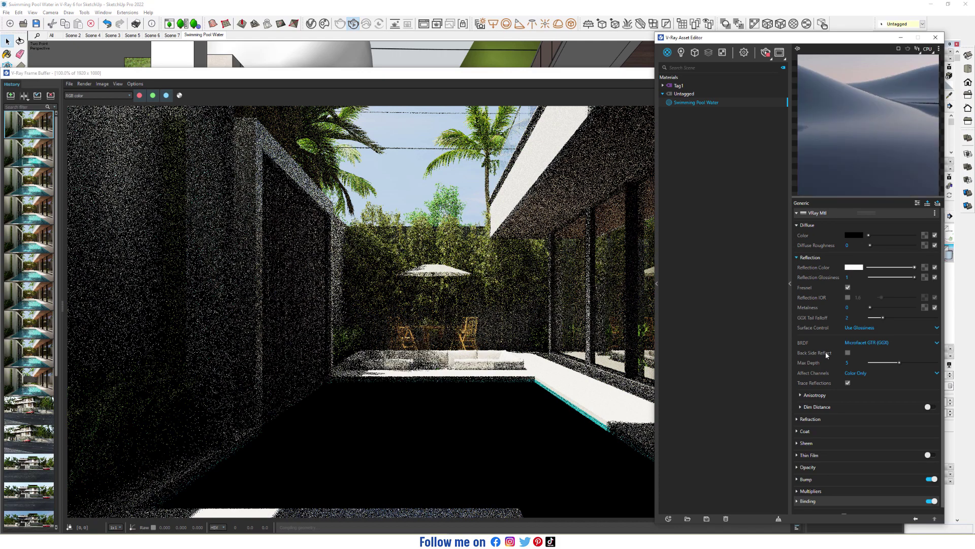
Step: Set the water's Refraction Color to white and its IOR to 1.33
scroll(825, 356, down, 1)
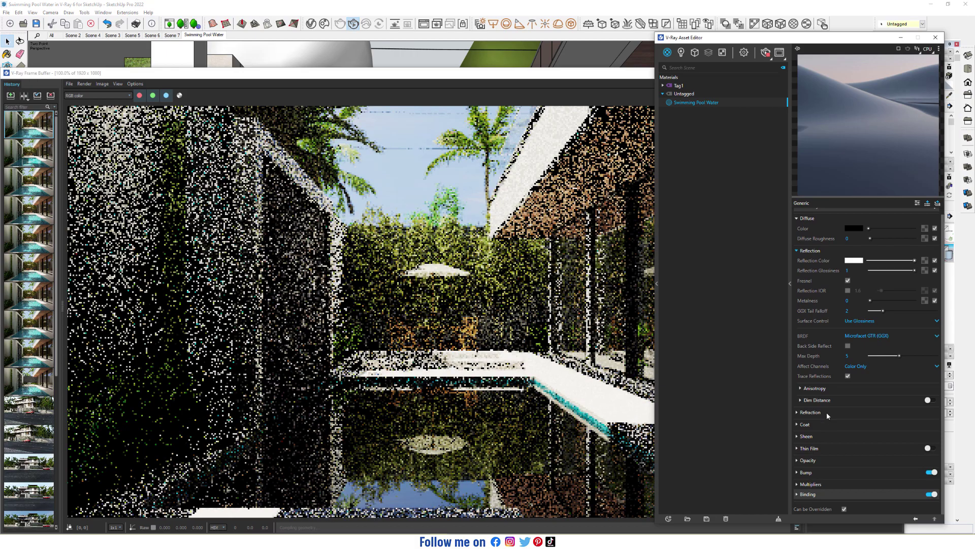
click(810, 412)
scroll(858, 305, down, 5)
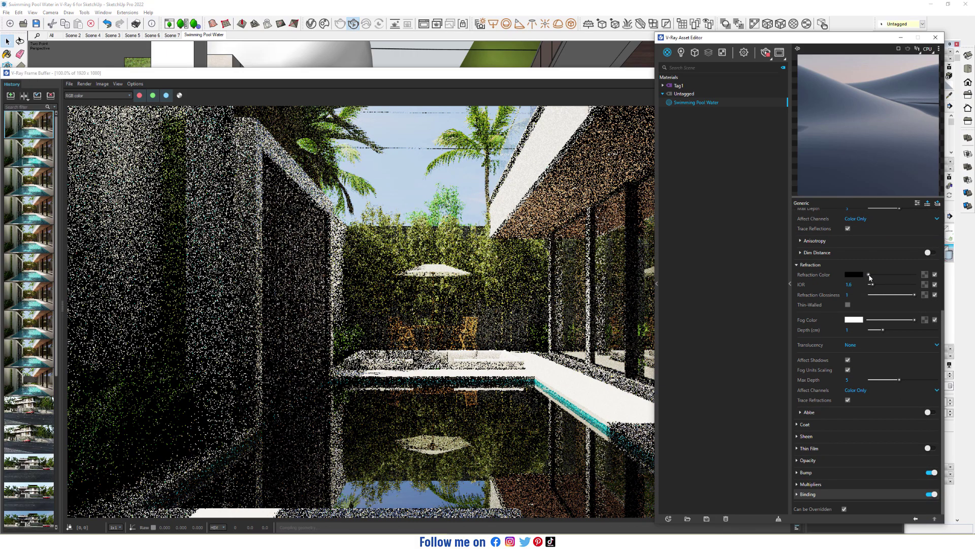
drag(889, 277, 949, 278)
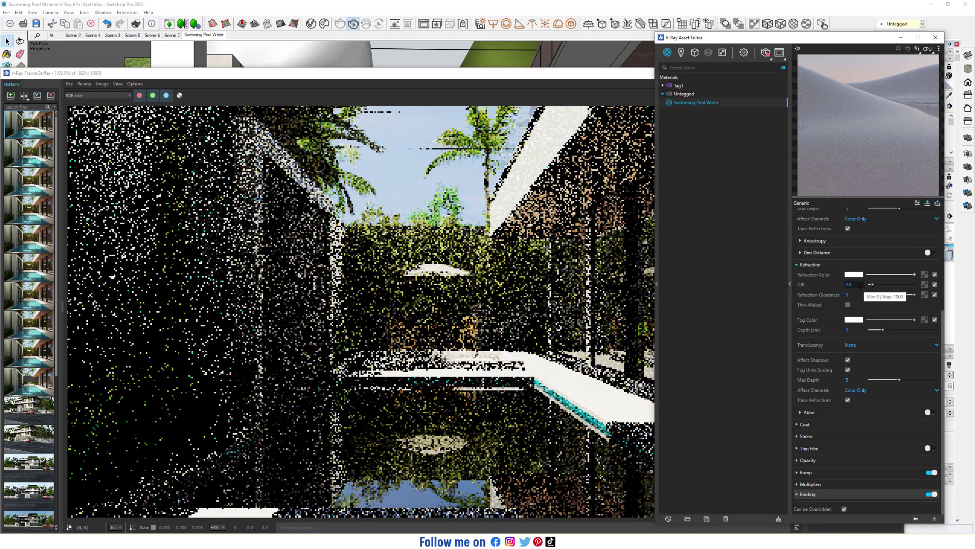
double_click(849, 285)
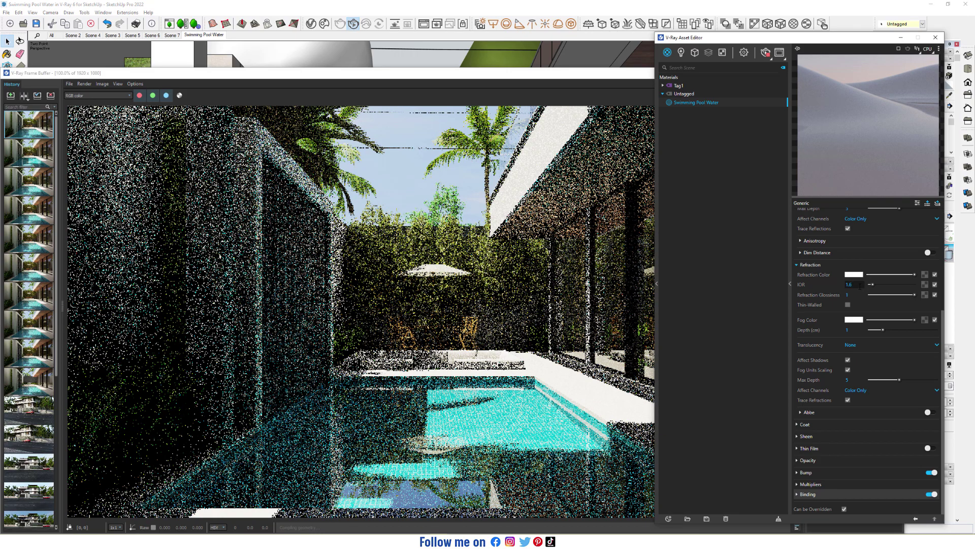
text(1.)
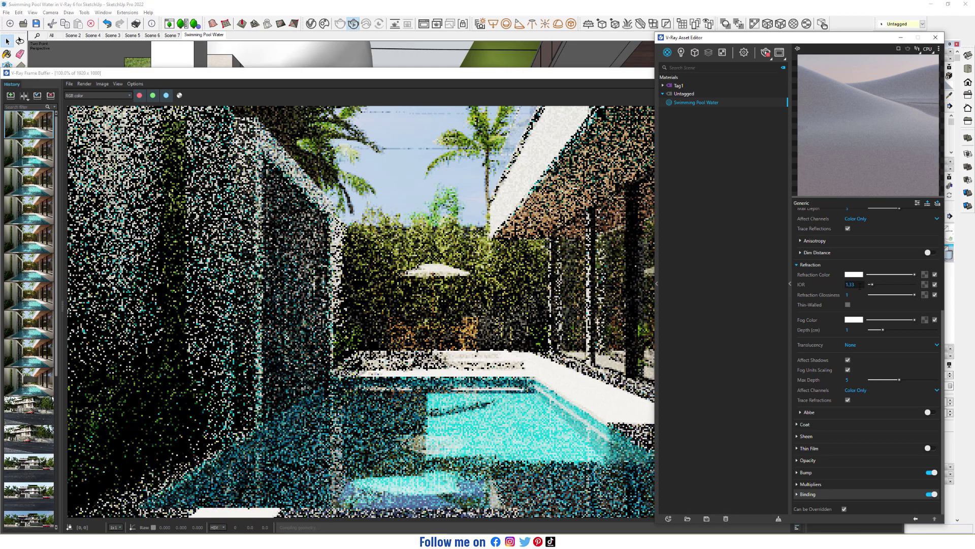
Step: Set the refraction Fog Color to R 230, G 246, B 245 and accept it
click(854, 320)
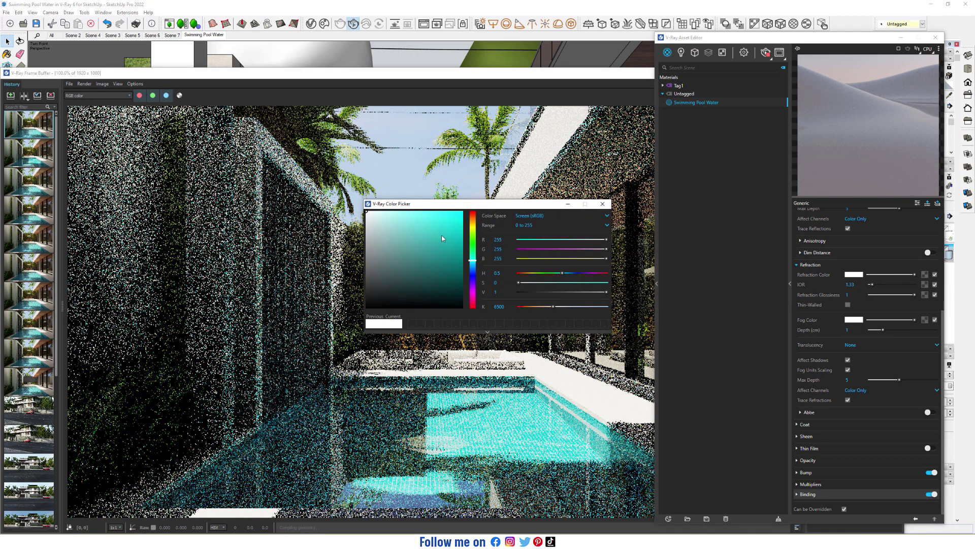
click(510, 239)
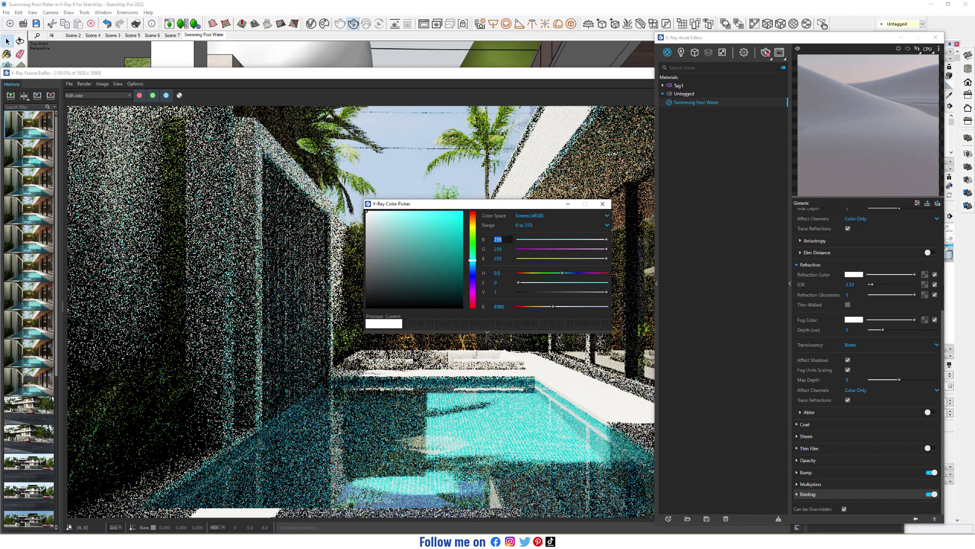
text(230)
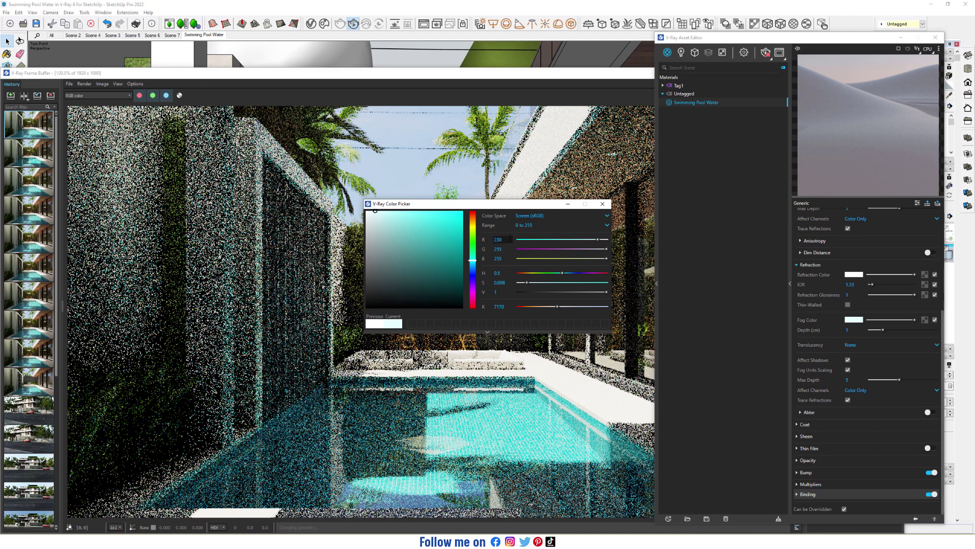
click(510, 249)
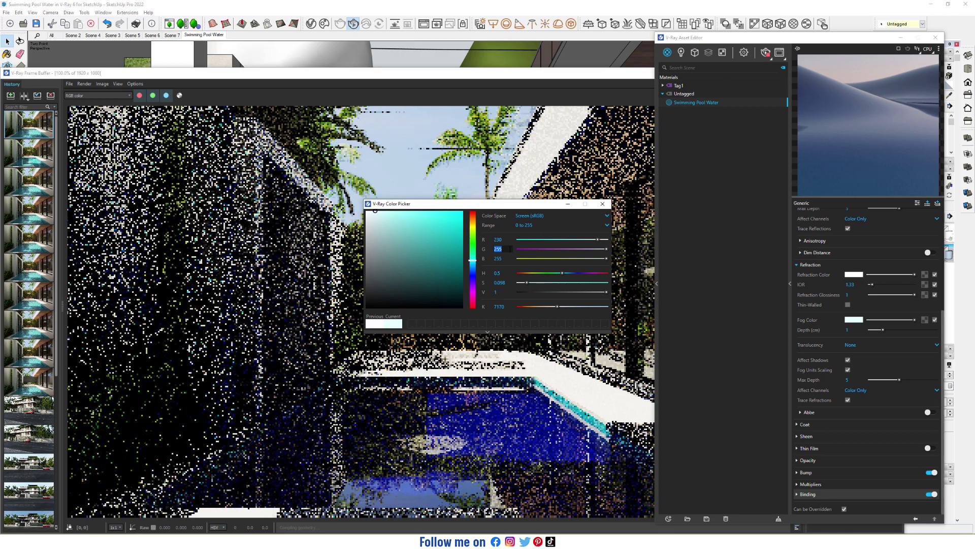
double_click(510, 249)
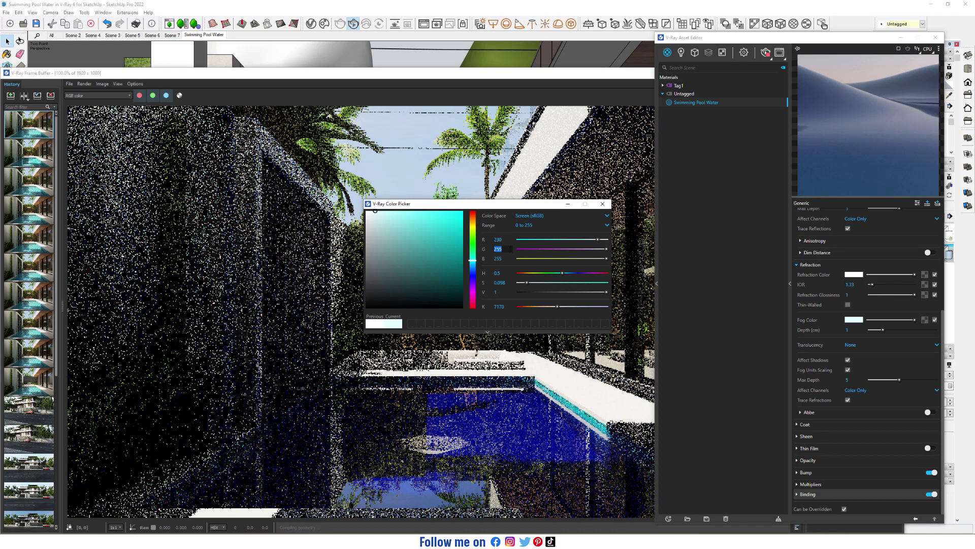
text(246)
key(Return)
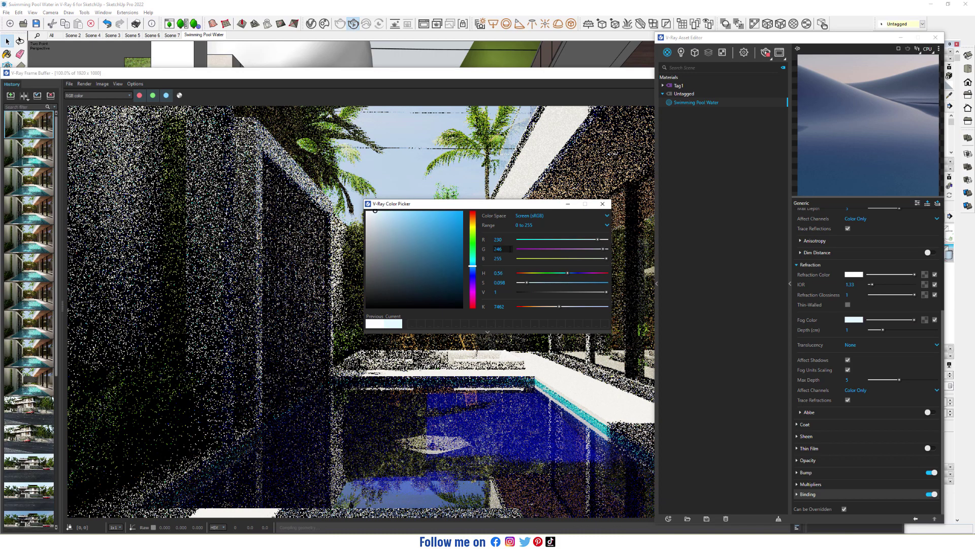
click(509, 258)
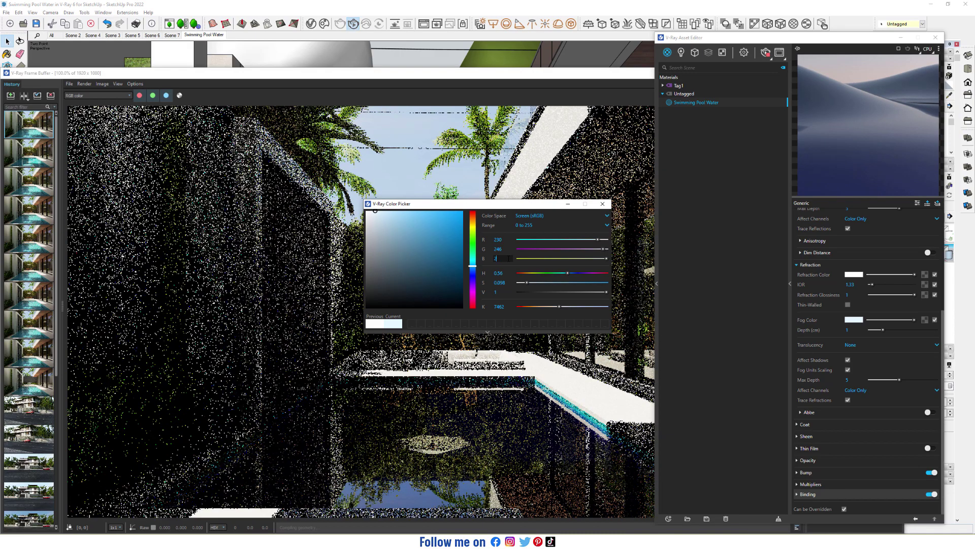
text(245)
key(Return)
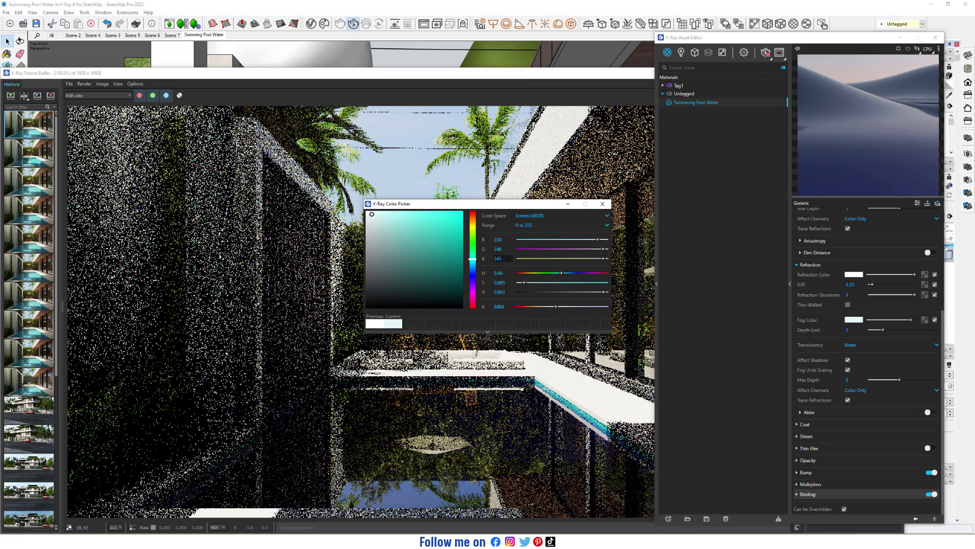
click(603, 204)
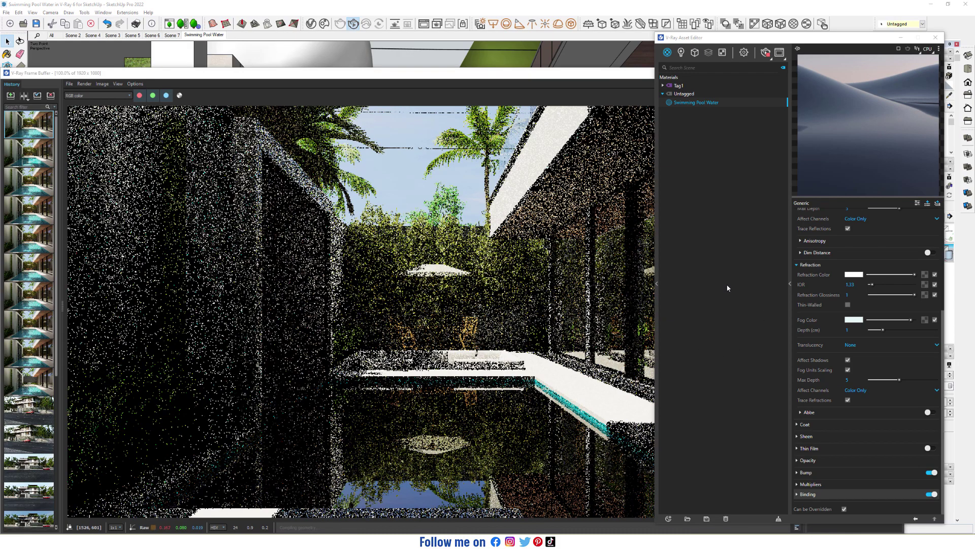
Step: Enter 500 in the refraction fog Depth (cm) field
click(849, 330)
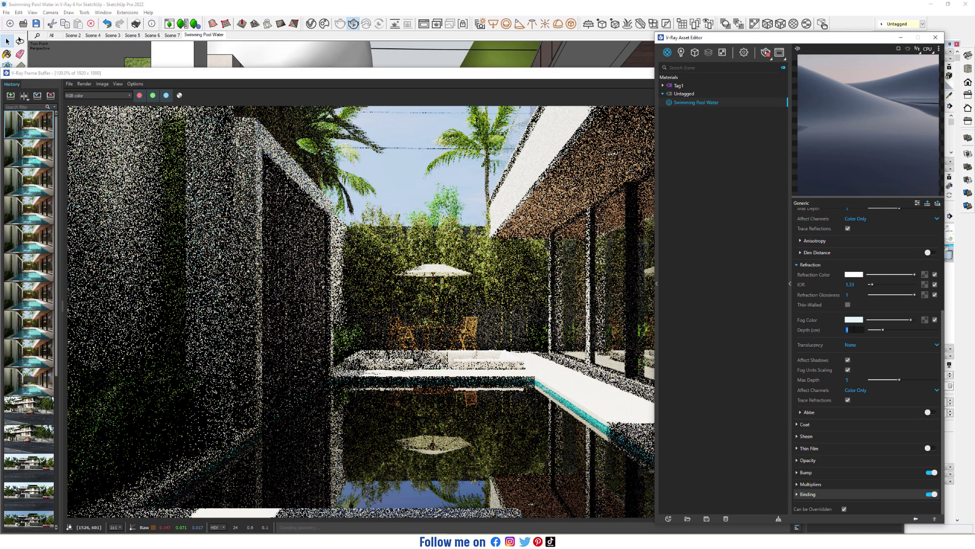
text(50)
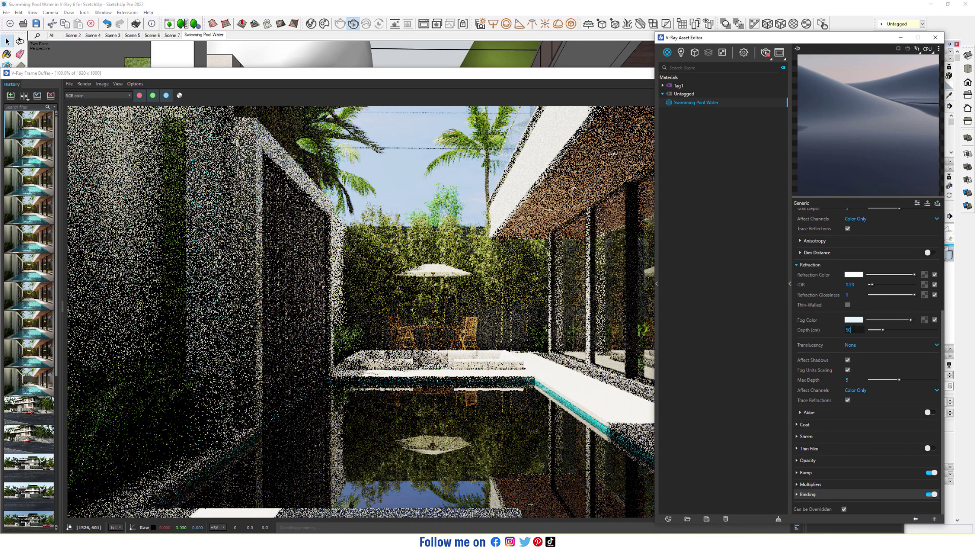
text(0)
key(Return)
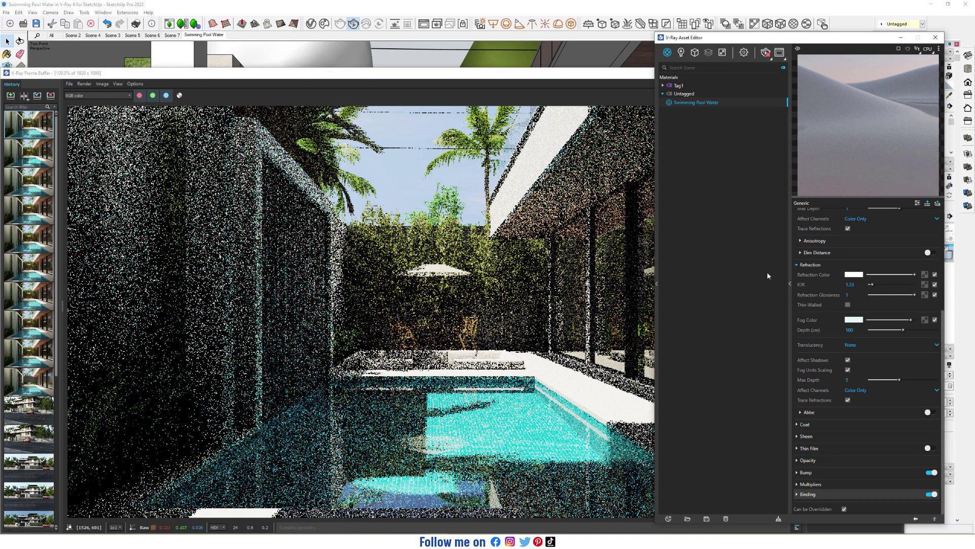
Step: Review the finished turquoise-water render in the Frame Buffer, then close it
click(618, 75)
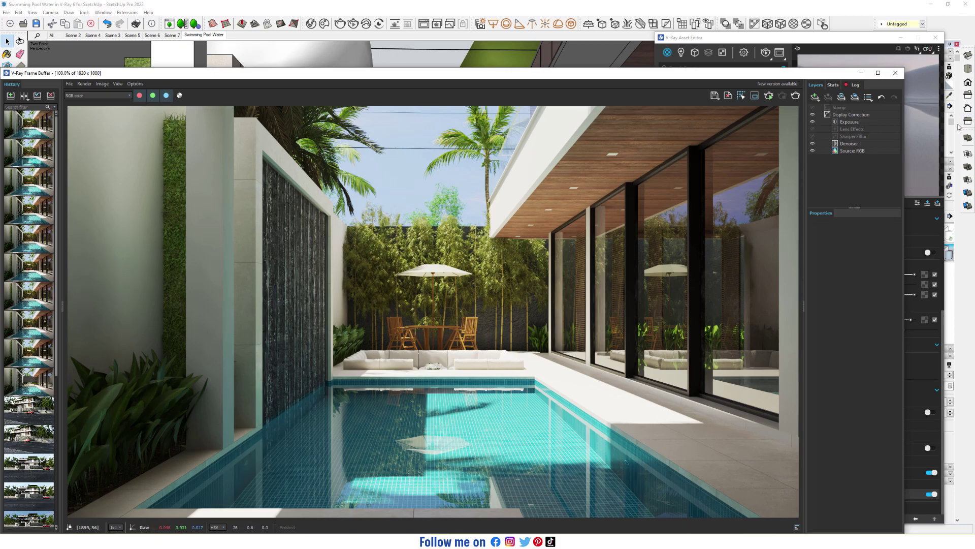
click(895, 75)
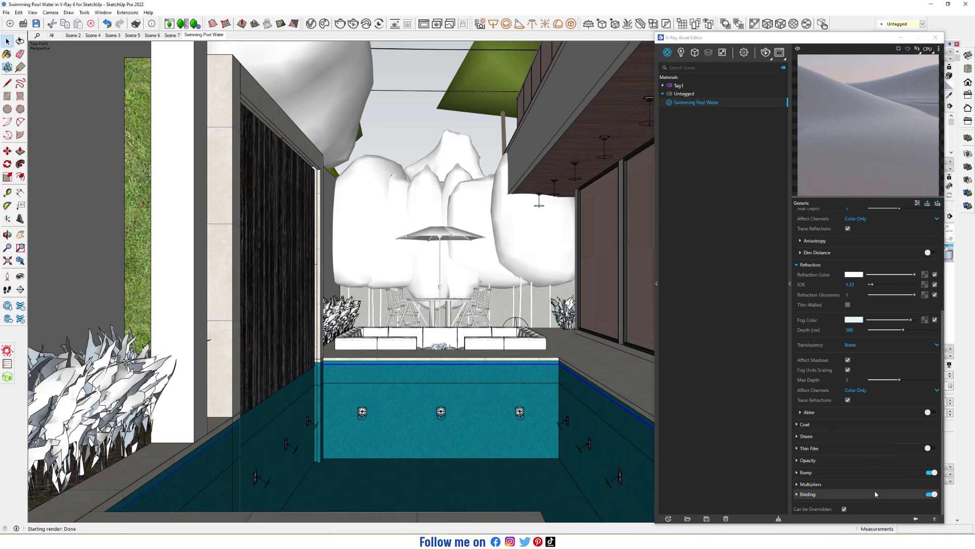
Step: Give the material's Binding Custom texture mode with a Noise A texture, then return
click(818, 494)
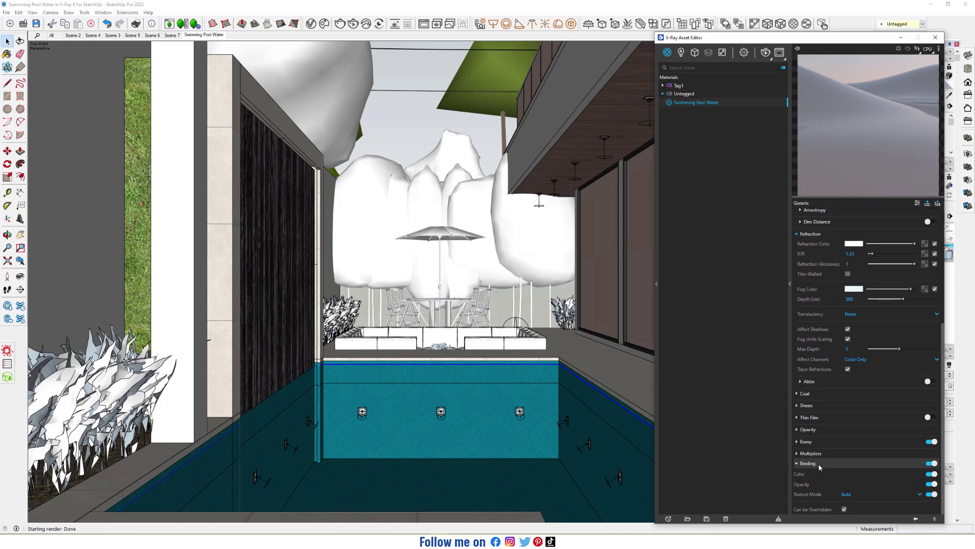
click(873, 491)
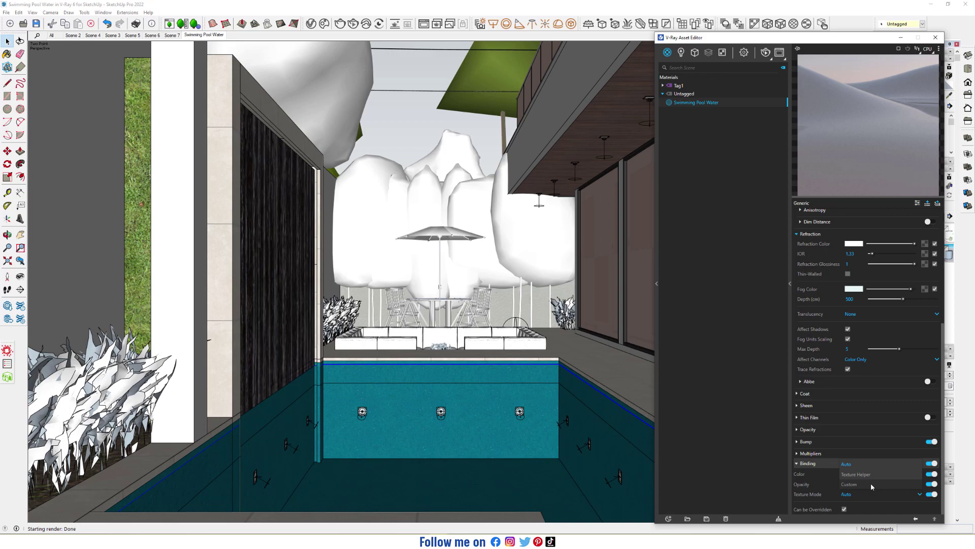
click(871, 483)
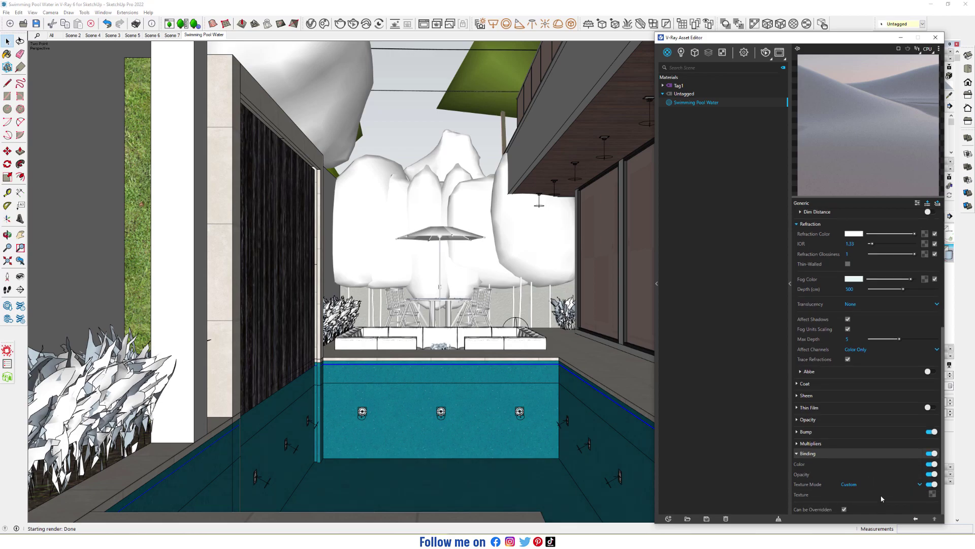
click(932, 495)
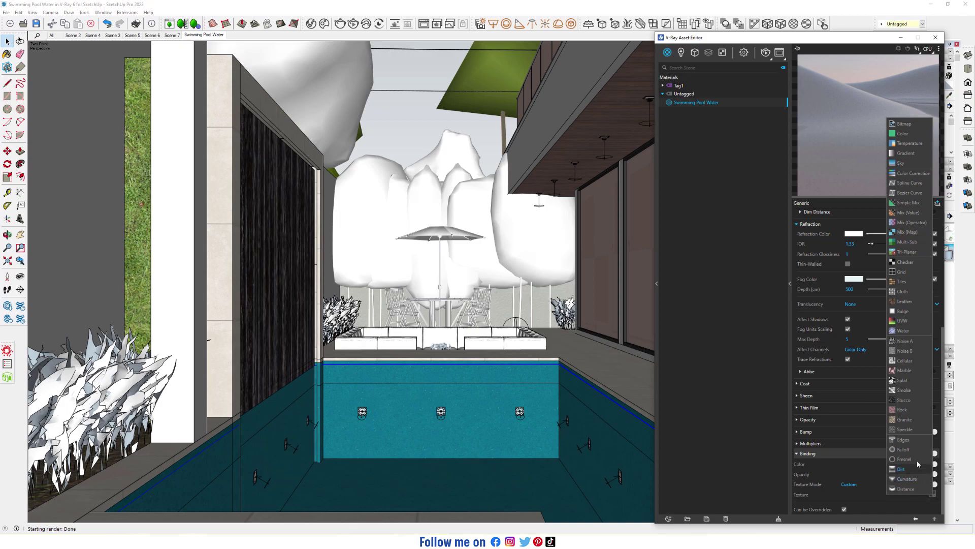
click(909, 341)
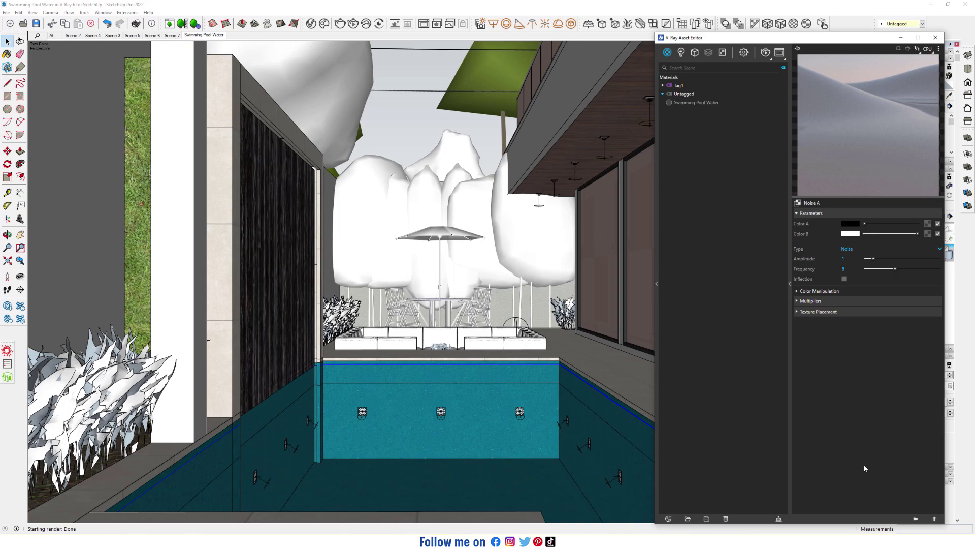
click(916, 518)
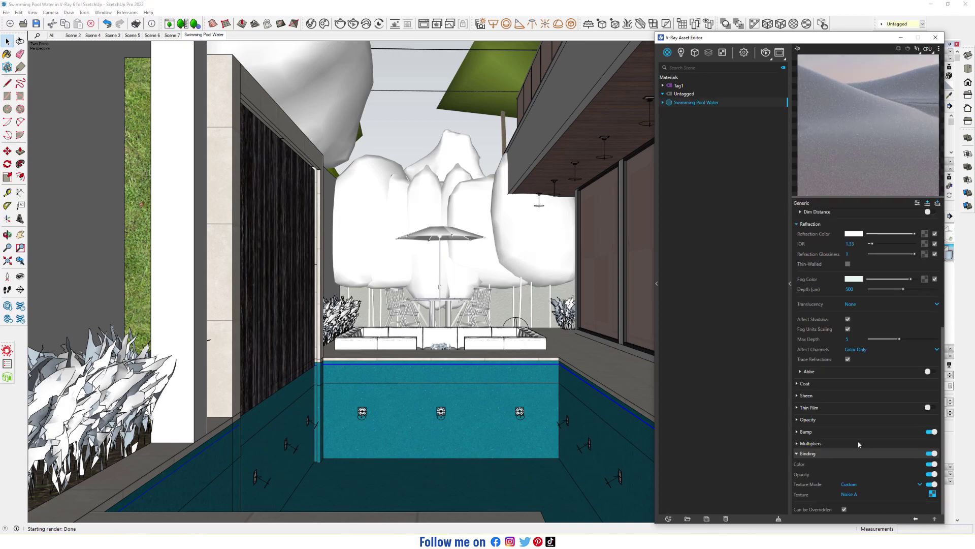
Step: Set the Swimming Pool Water texture width to 500 mm and view the pool closer
click(935, 37)
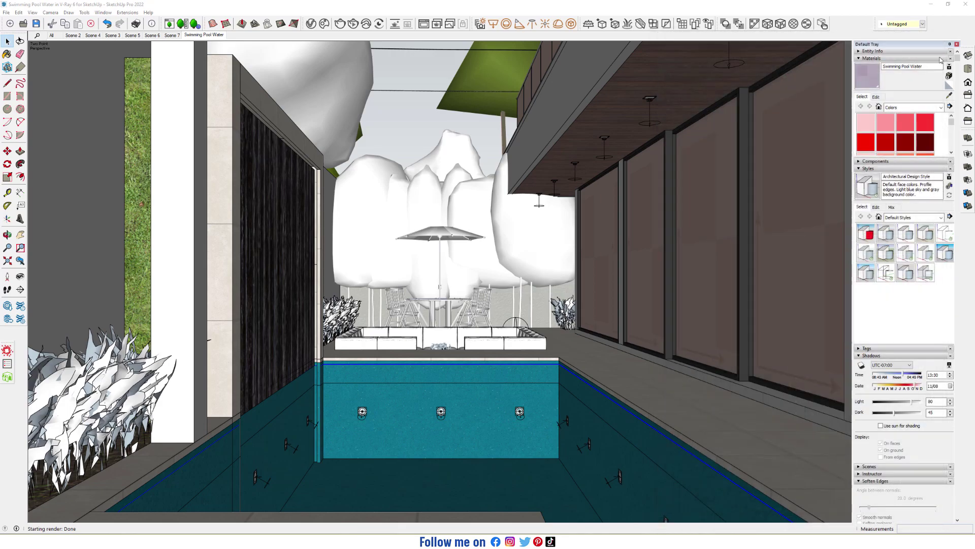
click(882, 97)
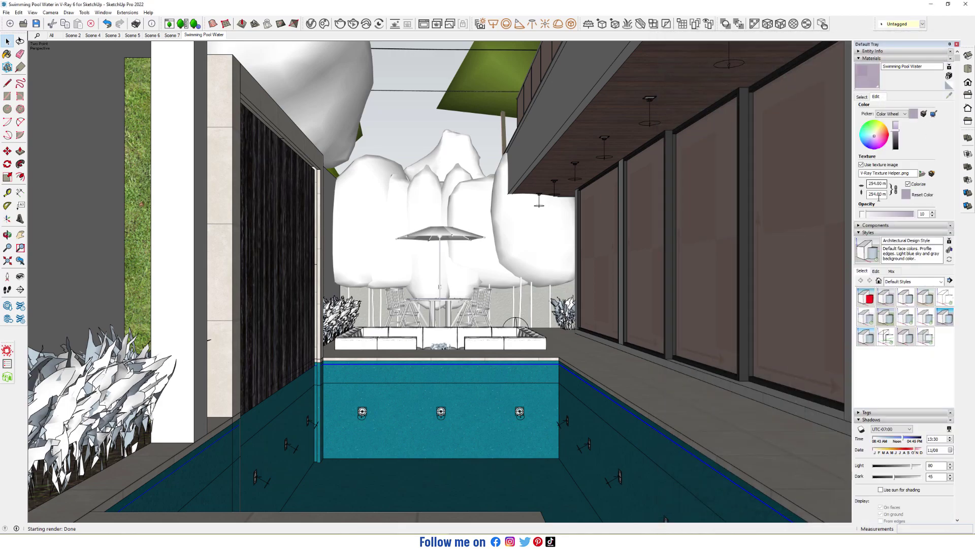
double_click(876, 184)
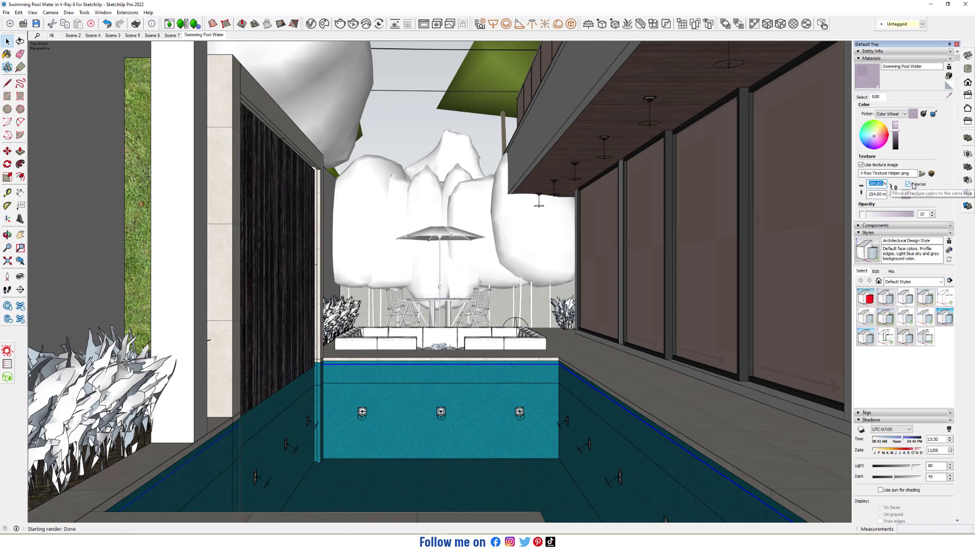
text(5mm)
text(00)
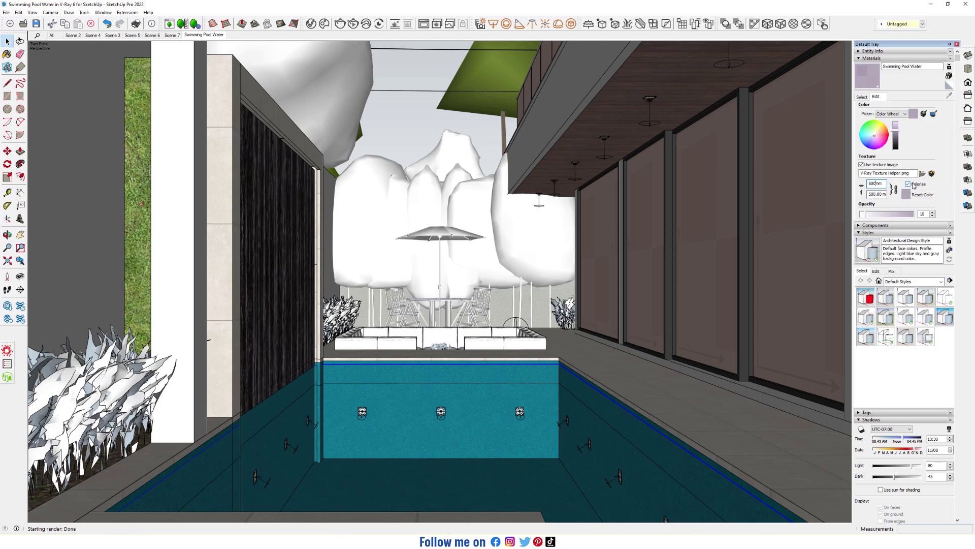
click(862, 97)
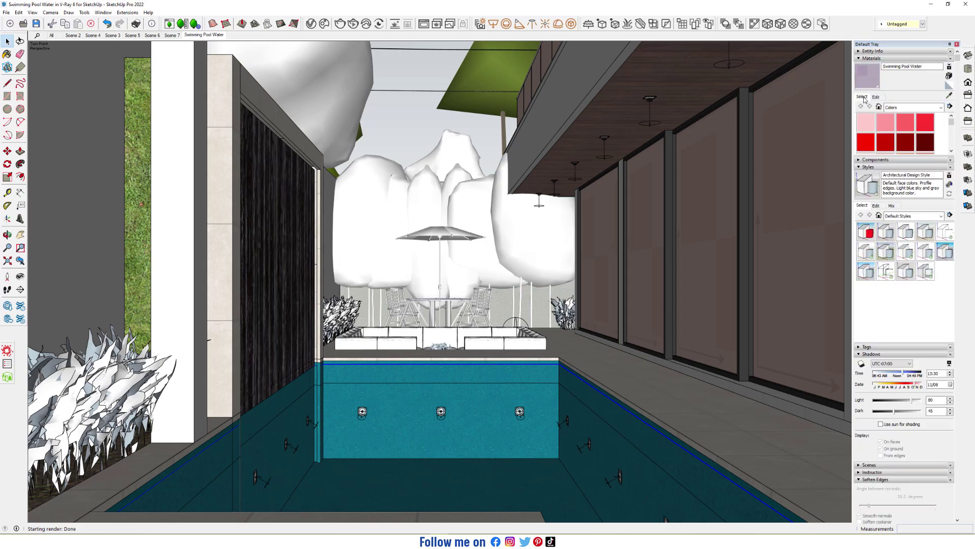
scroll(474, 401, up, 3)
middle_drag(474, 401, 457, 386)
scroll(283, 423, up, 2)
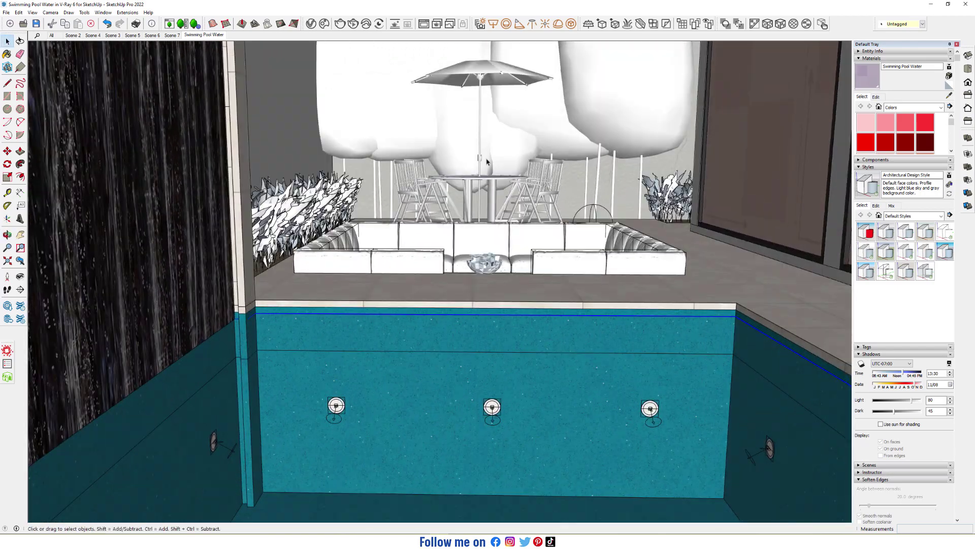
Step: Return to the Swimming Pool Water scene, start an interactive render, and reopen the pool water's V-Ray settings
click(211, 36)
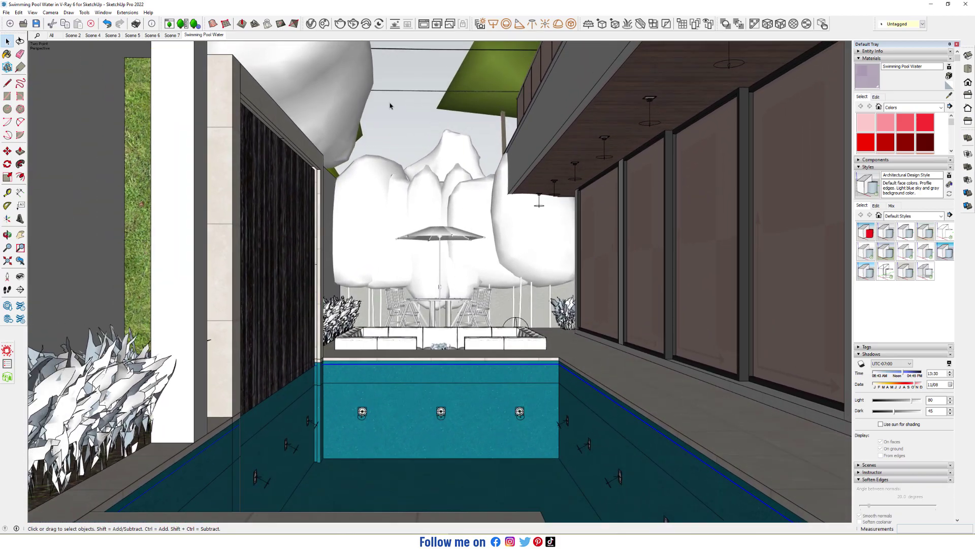
click(350, 24)
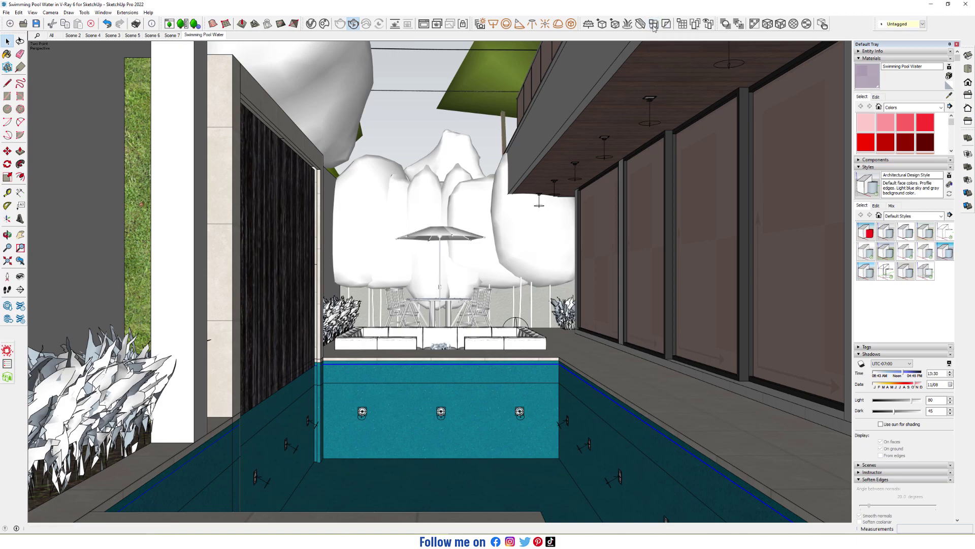
double_click(610, 419)
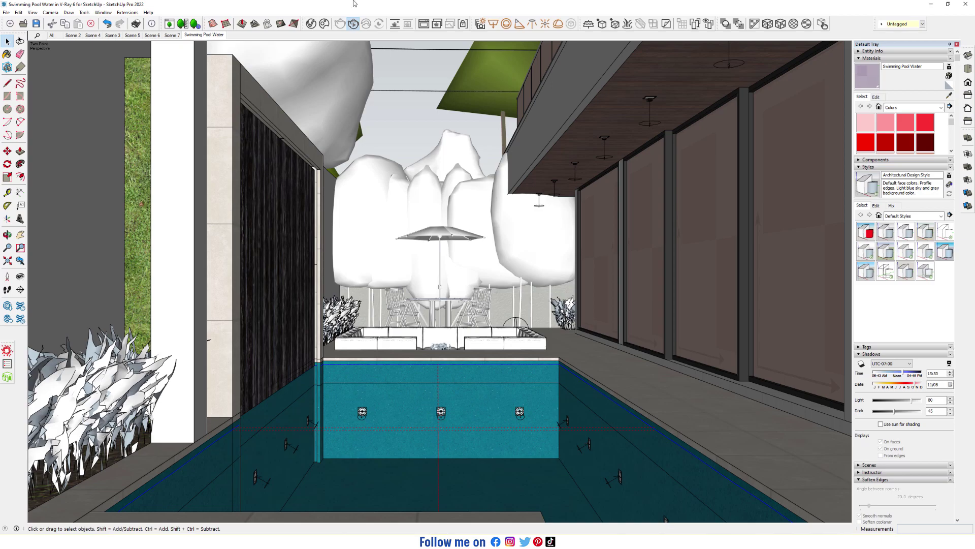
click(312, 24)
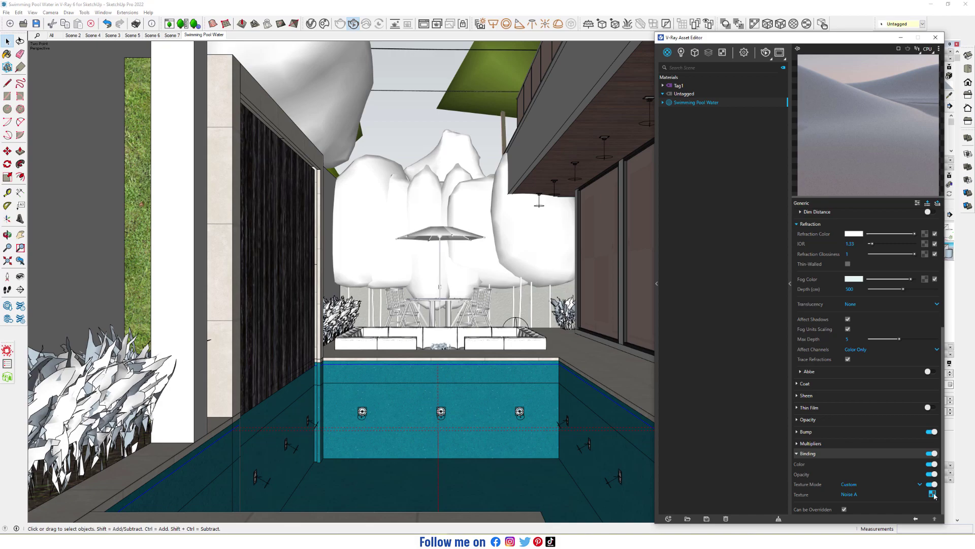
Step: Copy the Noise A texture and paste it as an instance into the Displacement geometry's map
right_click(932, 493)
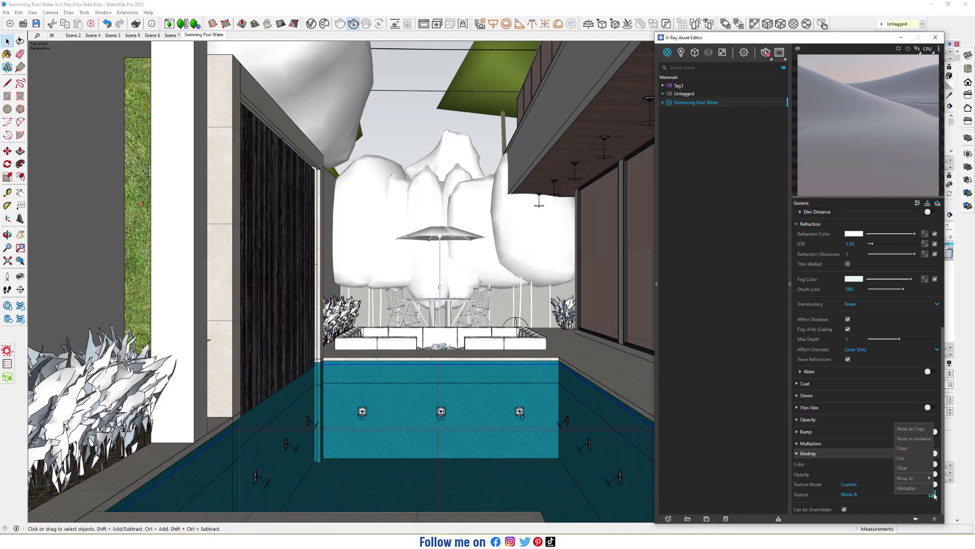
click(916, 448)
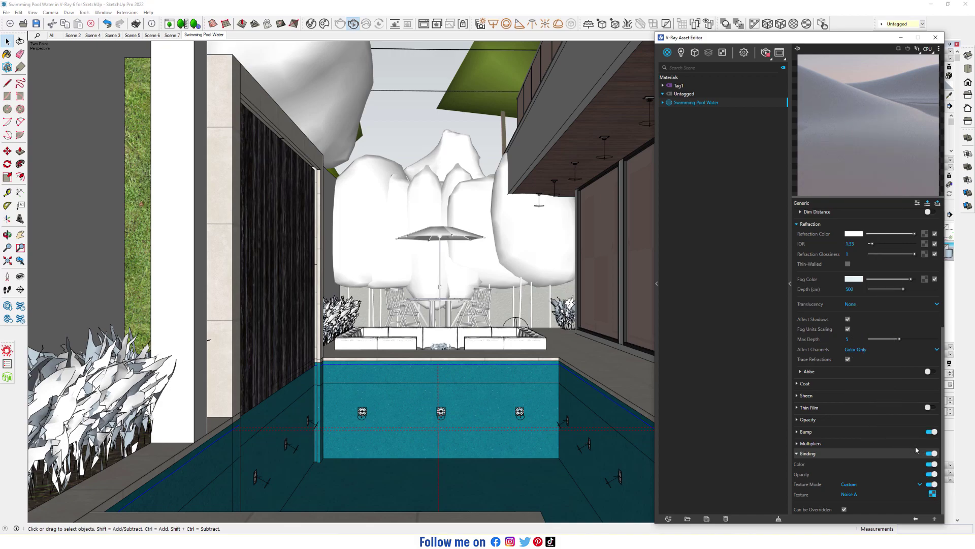
click(694, 55)
click(686, 103)
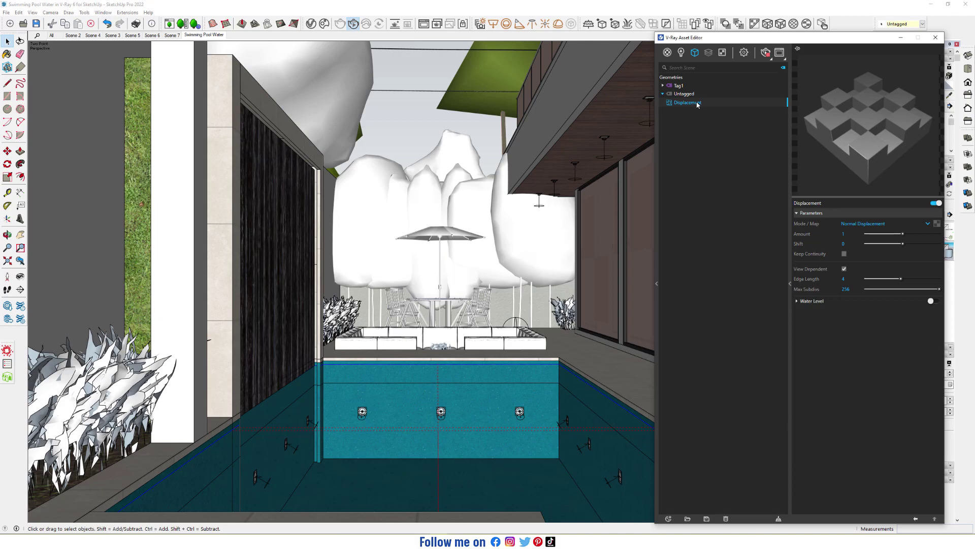
right_click(938, 224)
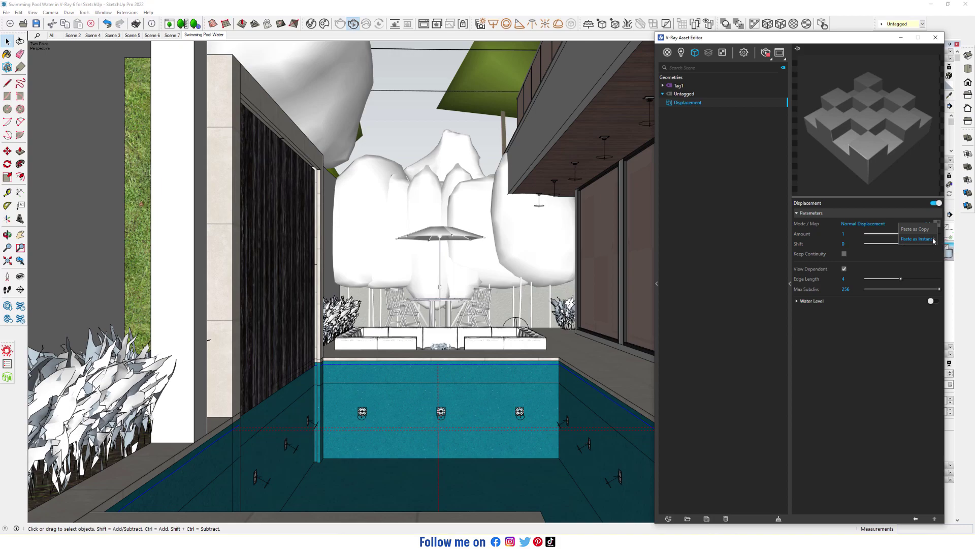
click(917, 238)
Step: Start the render, then set the displacement Amount to 0.5 and Max Subdivs to 2048
click(781, 53)
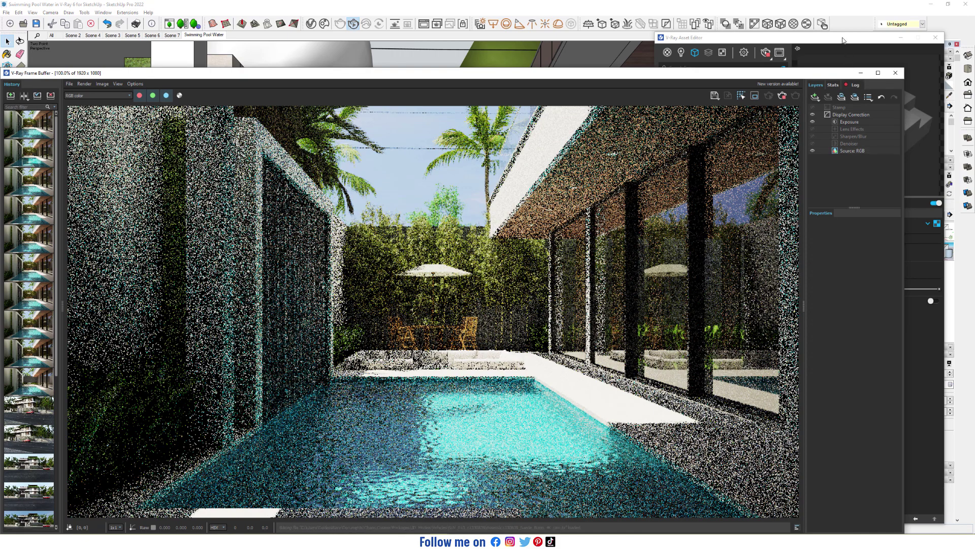
click(844, 38)
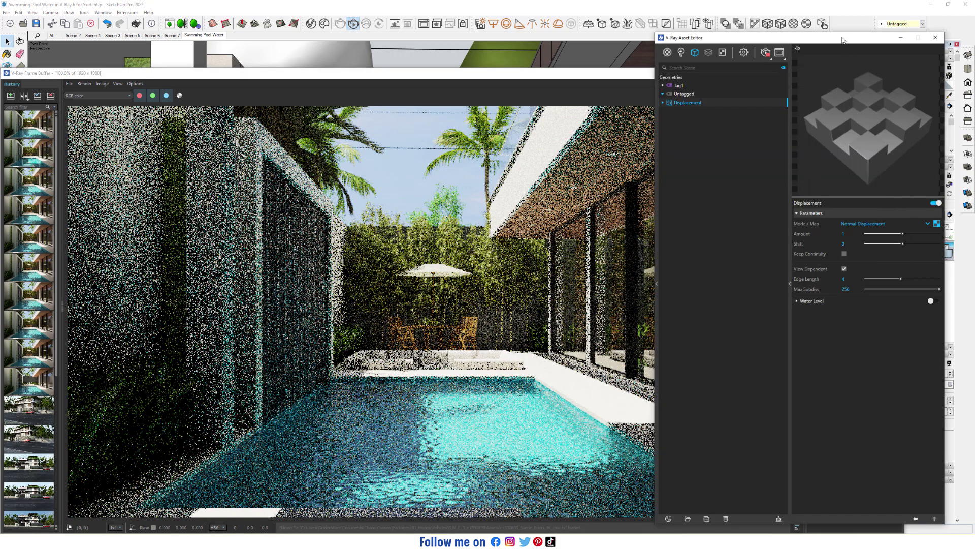
click(843, 234)
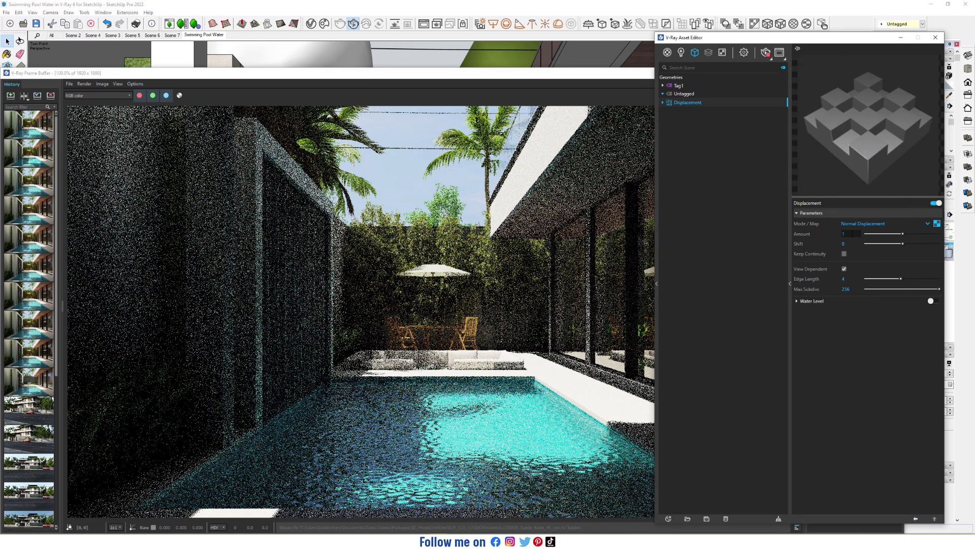
text(0)
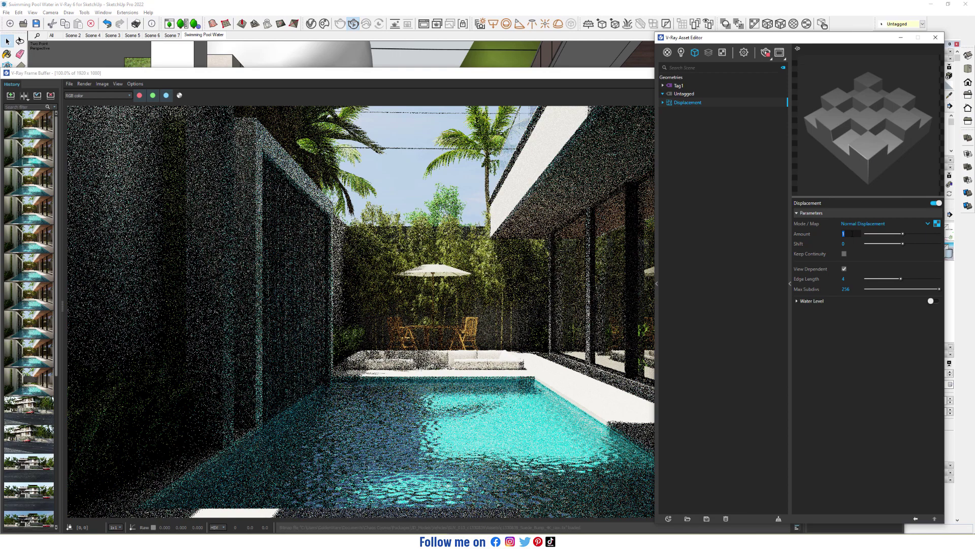
text(.5)
key(Return)
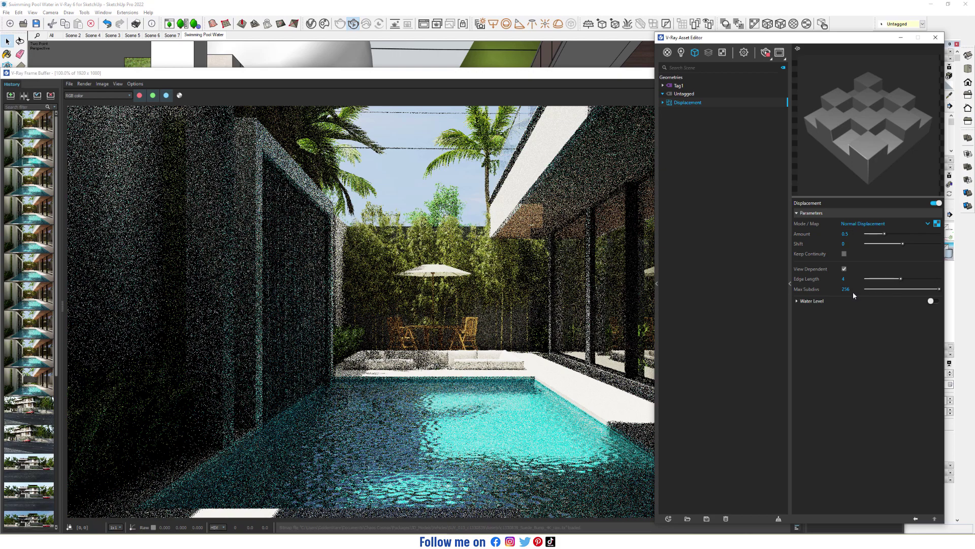
double_click(847, 289)
text(2048)
key(Return)
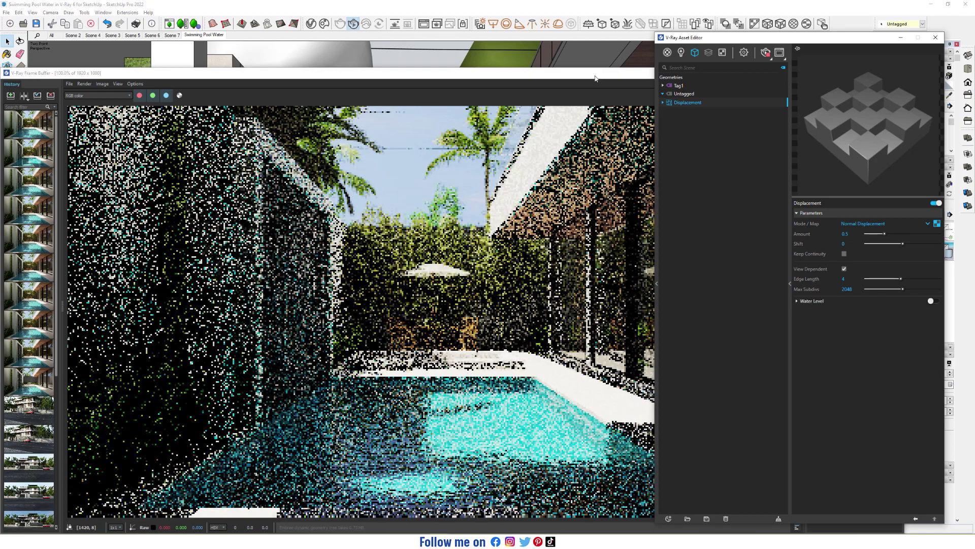
Step: Bring the V-Ray Frame Buffer forward and zoom in and out on the rippled turquoise pool render
click(594, 74)
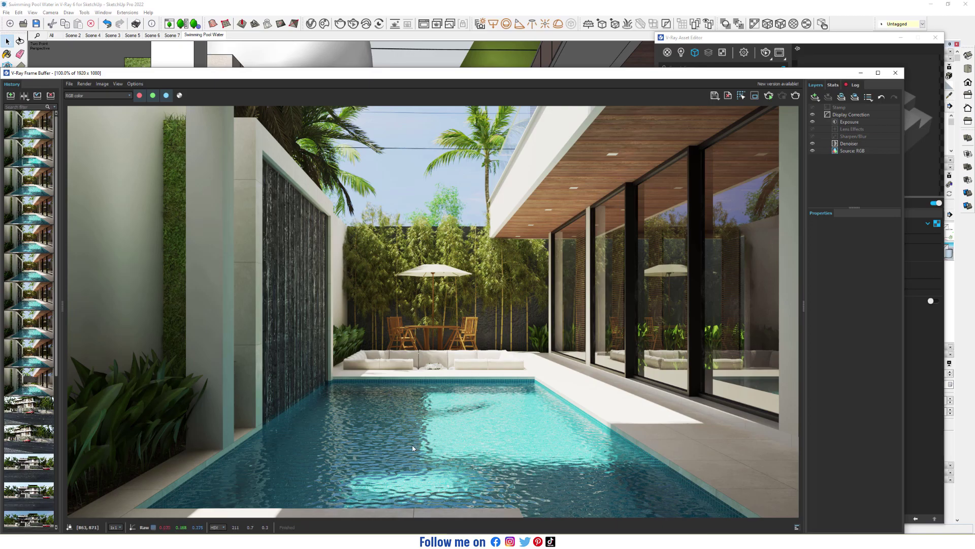
scroll(440, 461, up, 1)
scroll(440, 462, down, 1)
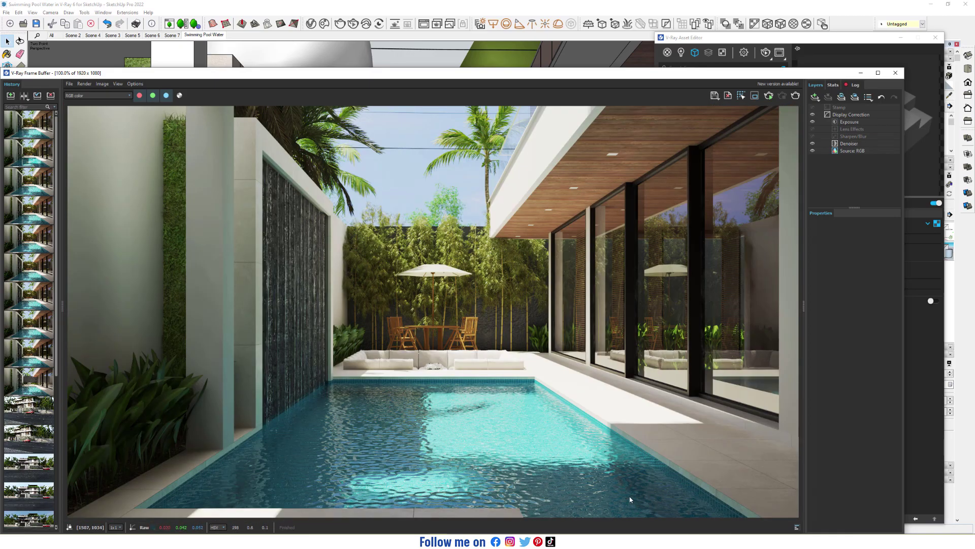